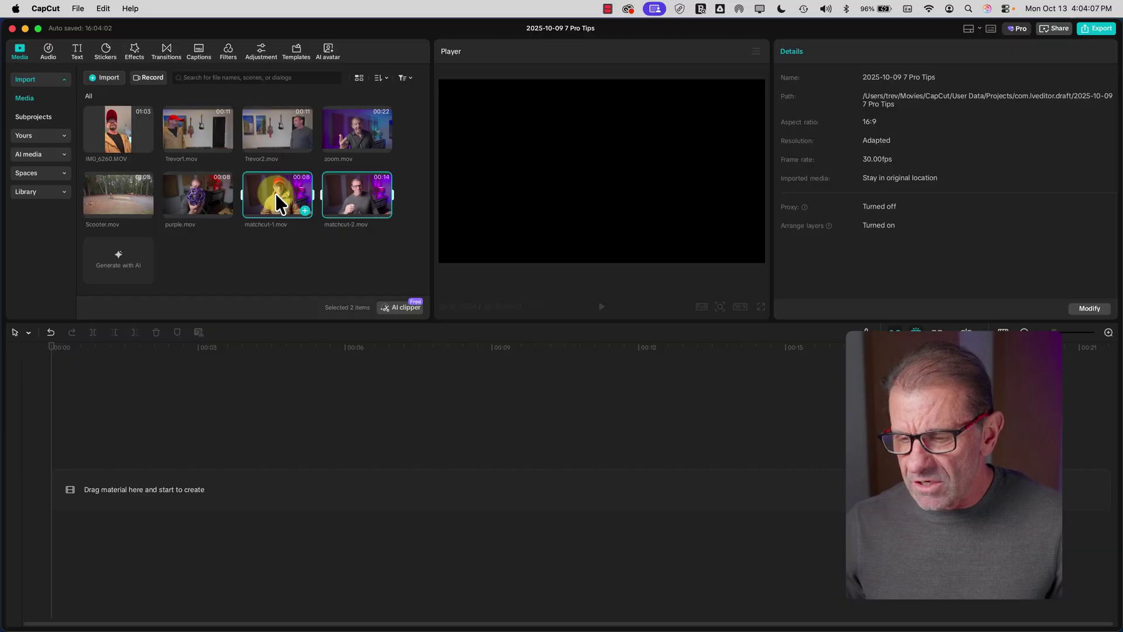
# Place both matchcut clips on the empty timeline and fit the whole timeline into view
pyautogui.moveTo(276, 193); pyautogui.dragTo(88, 469)
pyautogui.hotkey('shift', 'z')
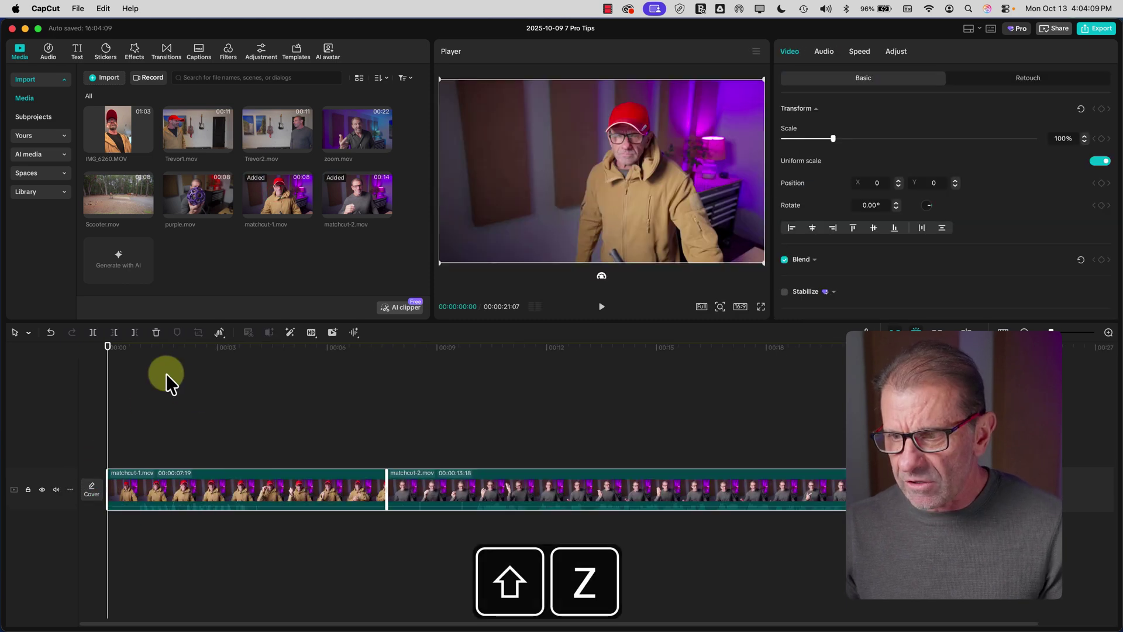
pyautogui.click(139, 351)
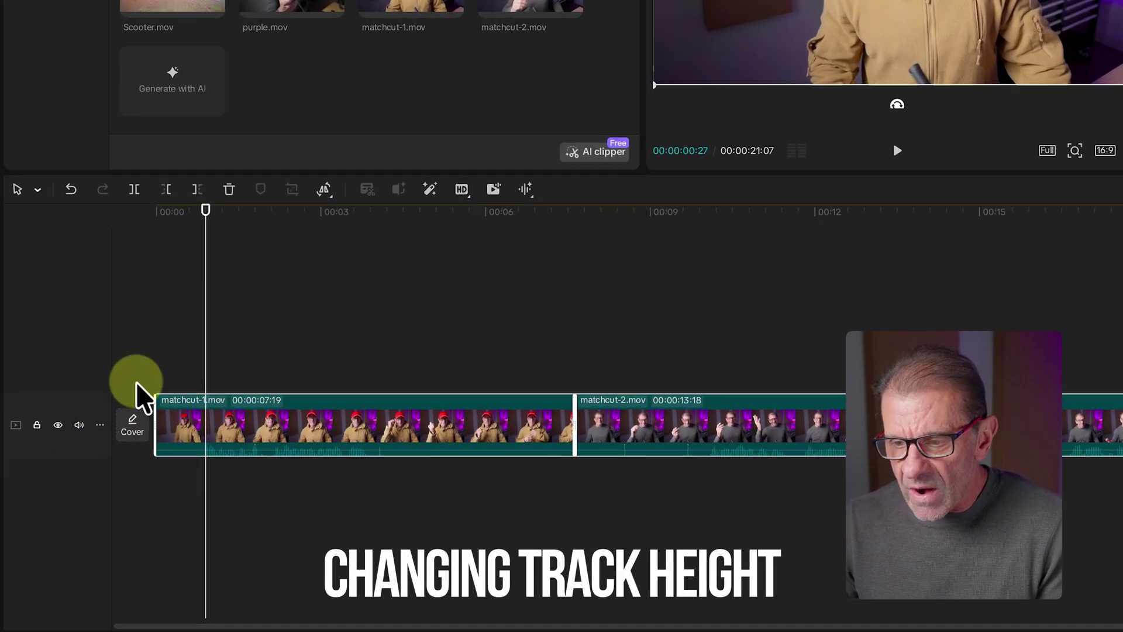
# Set the video track height to Tall and the audio waveform size to 60%
pyautogui.click(101, 426)
pyautogui.moveTo(137, 438)
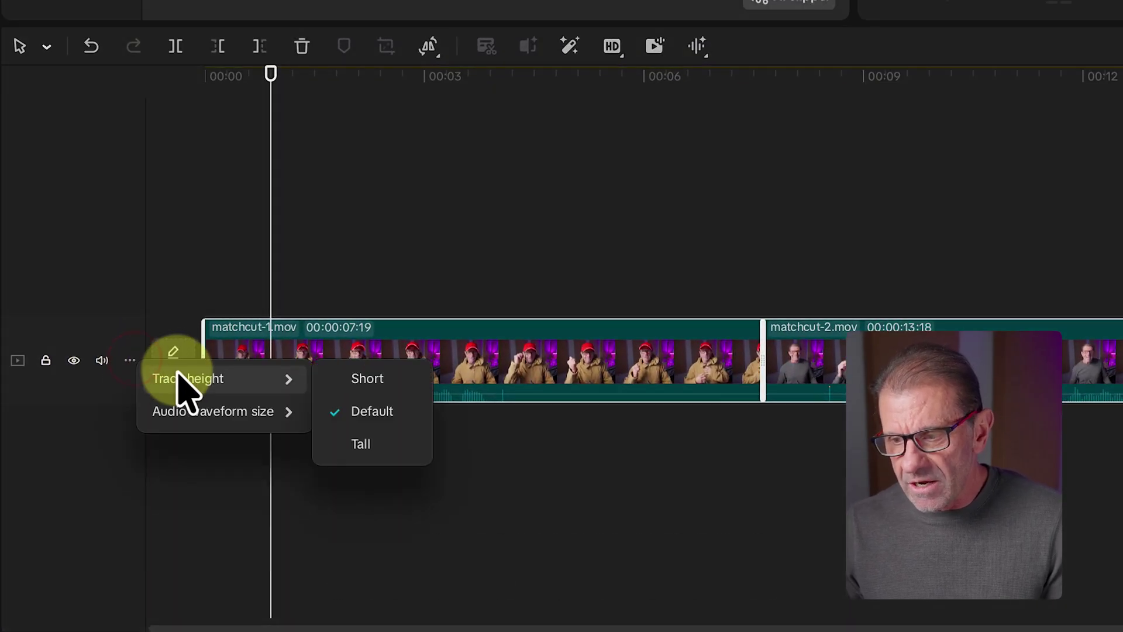
pyautogui.click(358, 445)
pyautogui.click(129, 382)
pyautogui.moveTo(262, 445)
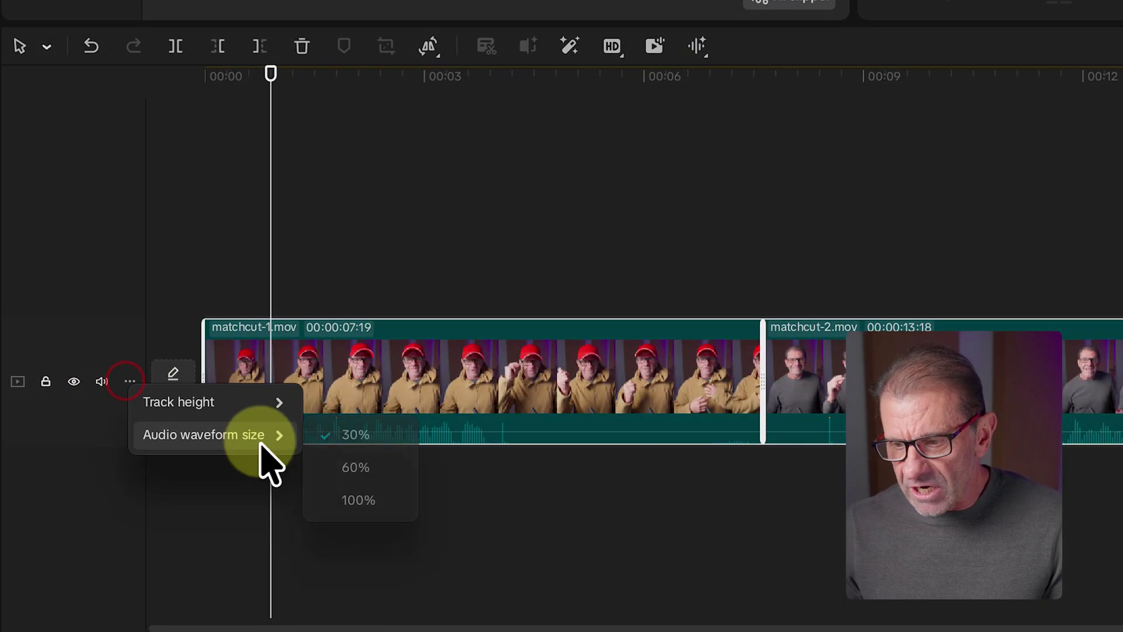
pyautogui.click(393, 468)
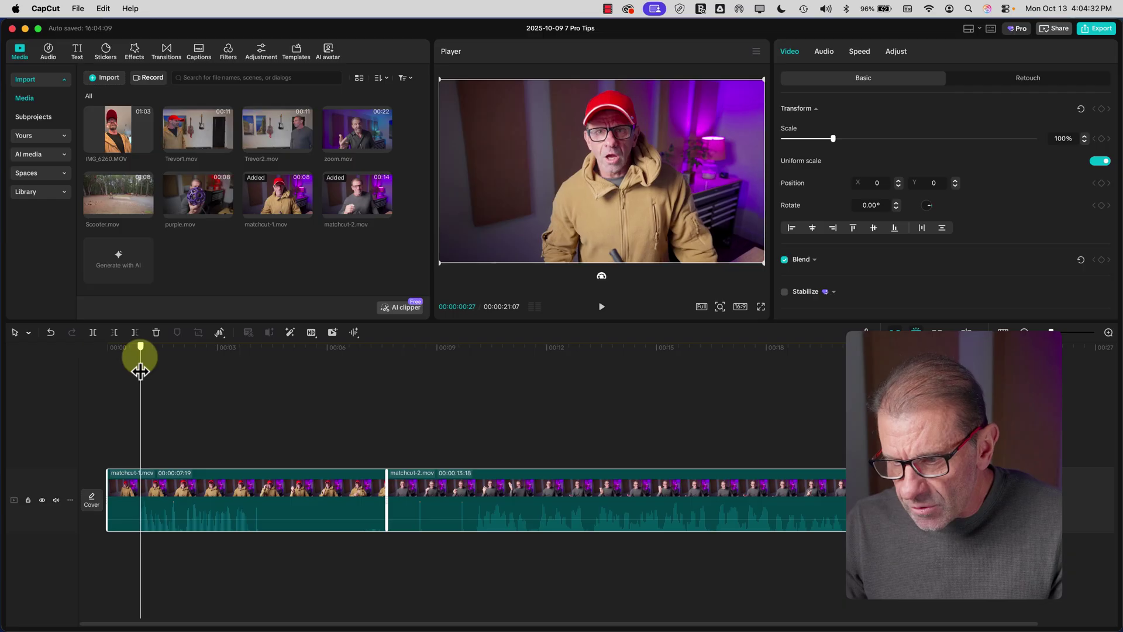
# Trim matchcut-1's opening, then trim its end at the 03:04 hand gesture
pyautogui.press('q')
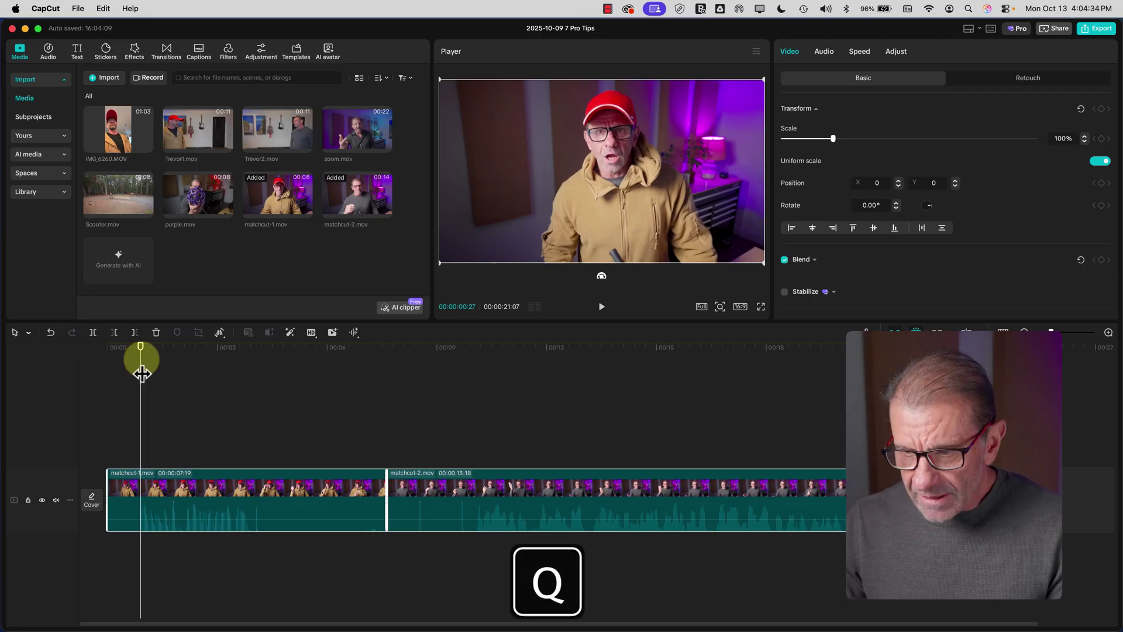
pyautogui.press('space')
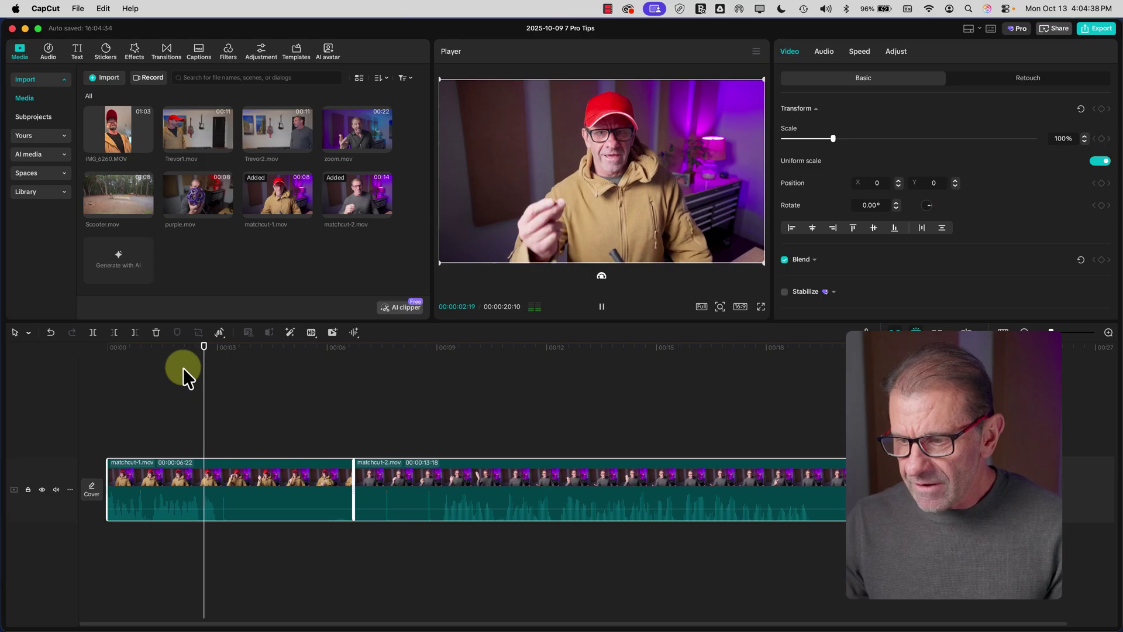
pyautogui.press('space')
pyautogui.press('Left')
pyautogui.press('Left')
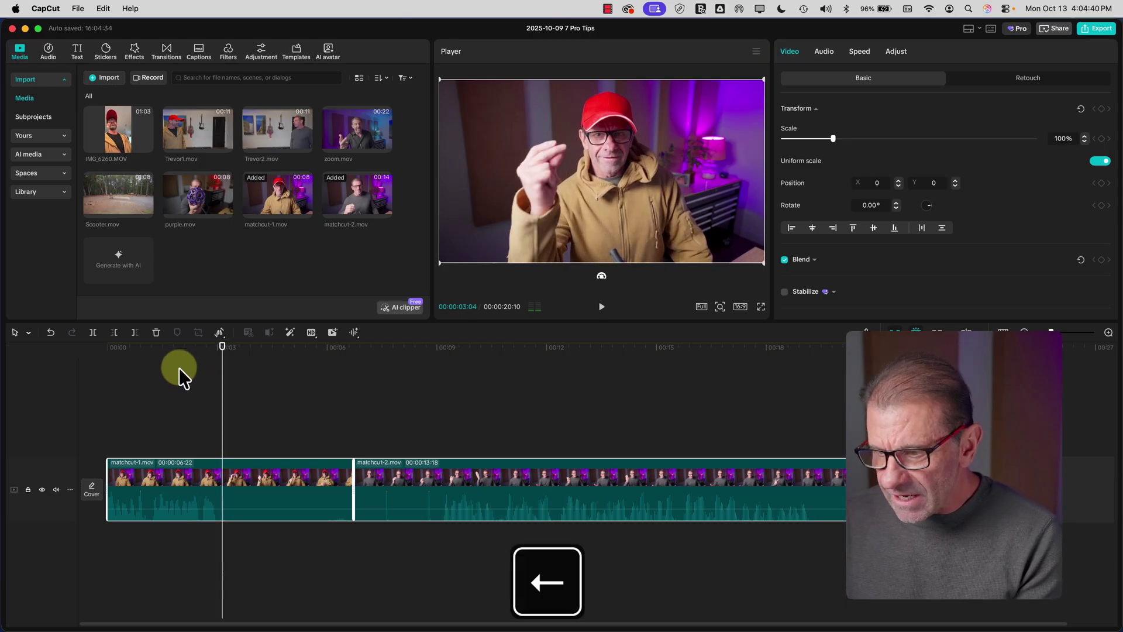
pyautogui.press('Right')
pyautogui.press('Right')
pyautogui.press('Right')
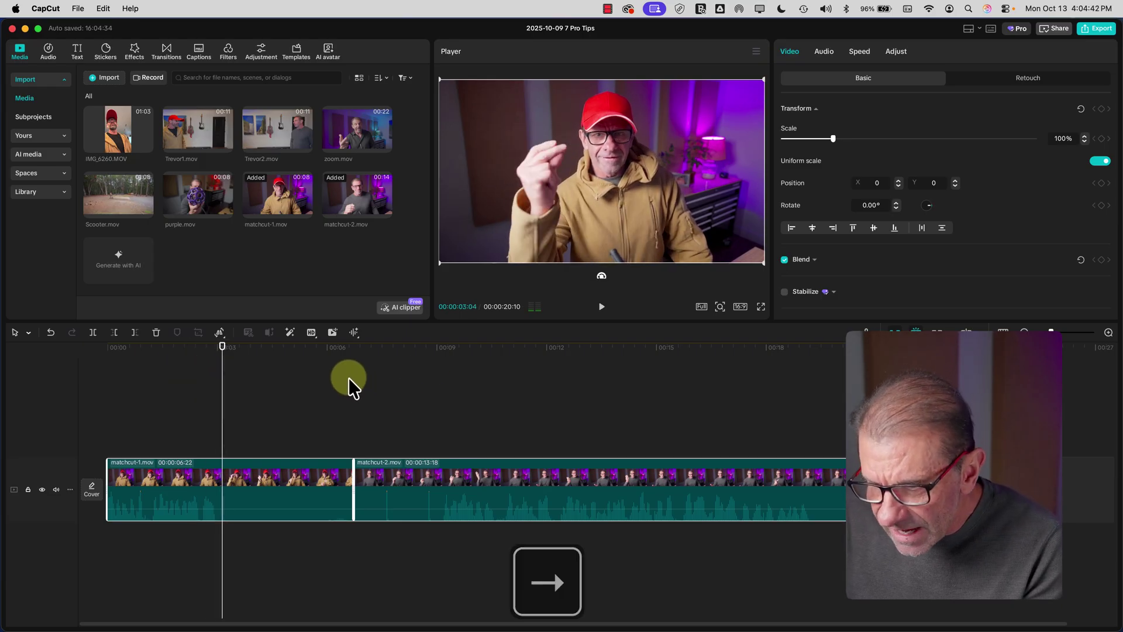
pyautogui.press('Left')
pyautogui.press('Left')
pyautogui.press('Left')
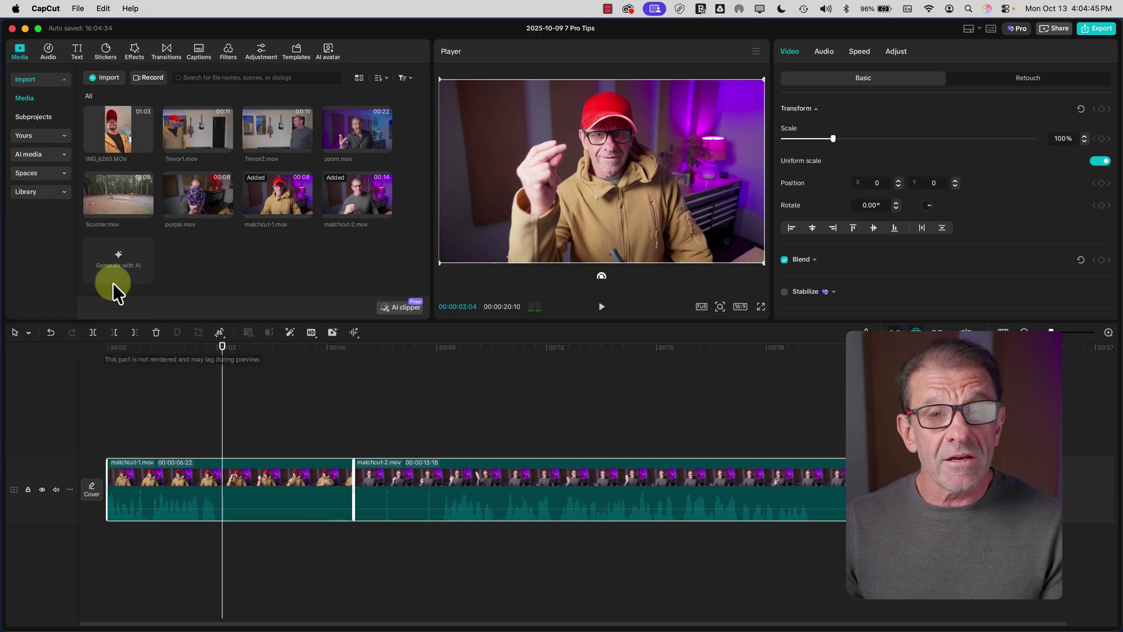
pyautogui.rightClick(241, 479)
pyautogui.press('w')
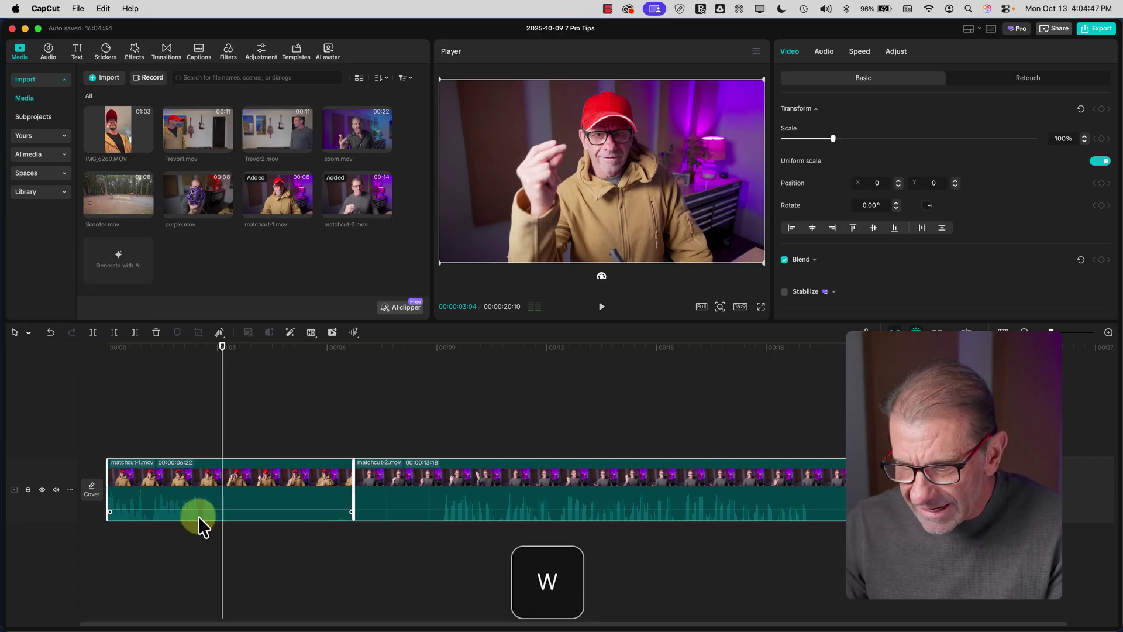
pyautogui.press('w')
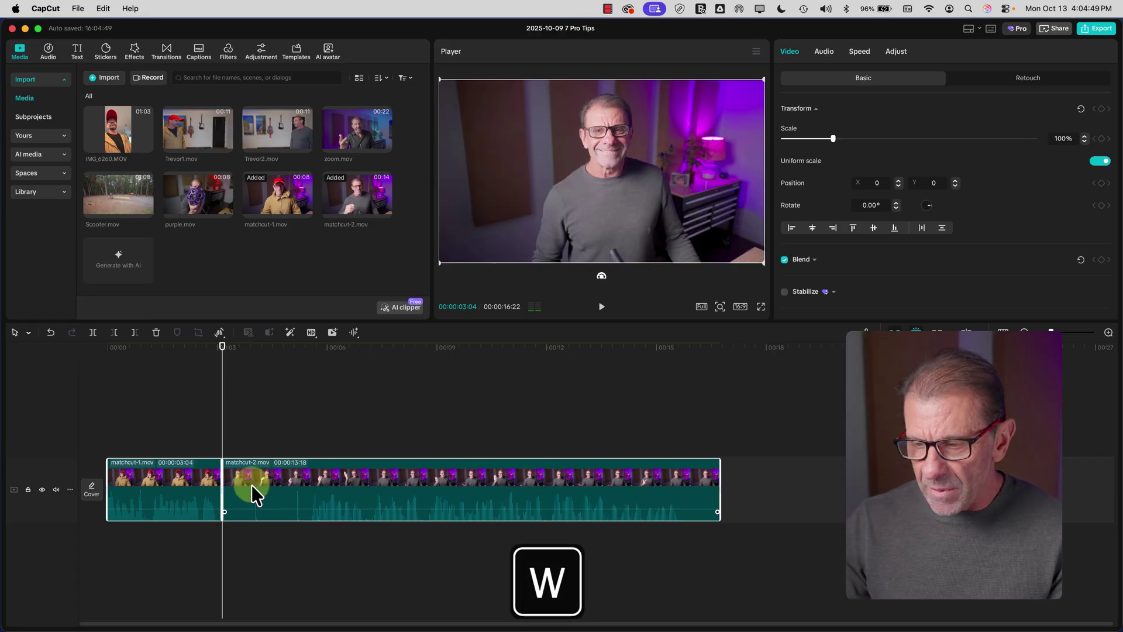
pyautogui.click(271, 431)
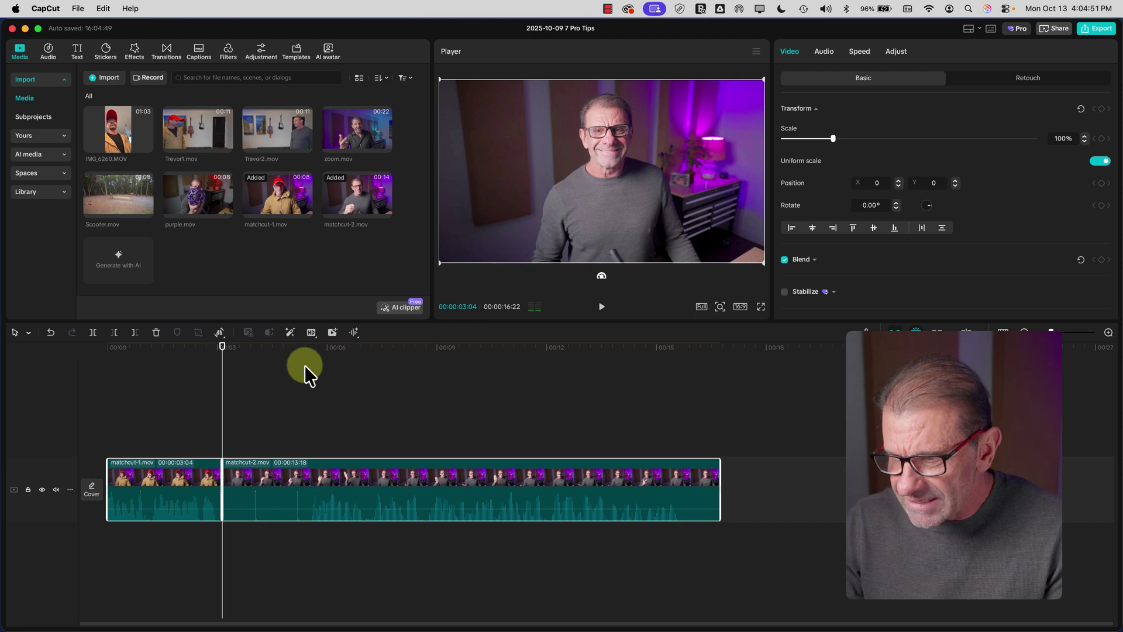
# Trim matchcut-2's start at the playhead so it follows matchcut-1, then play the match cut
pyautogui.moveTo(304, 365)
pyautogui.mouseDown()
pyautogui.moveTo(296, 361)
pyautogui.moveTo(298, 375)
pyautogui.mouseUp()
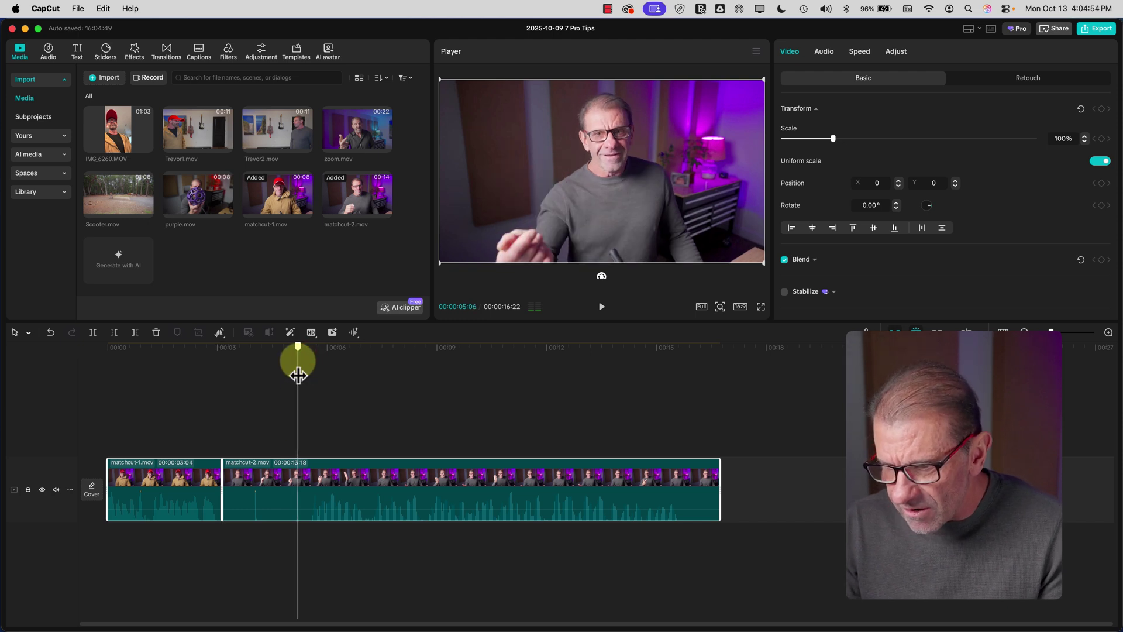
pyautogui.scroll(2, 285, 476)
pyautogui.press('Right')
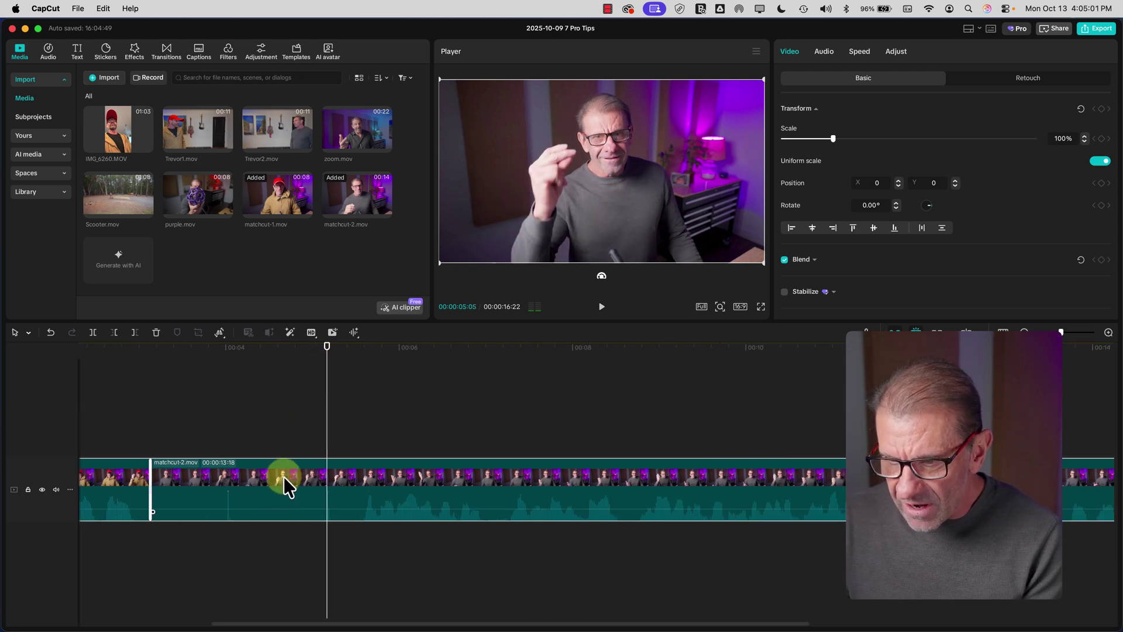
pyautogui.press('q')
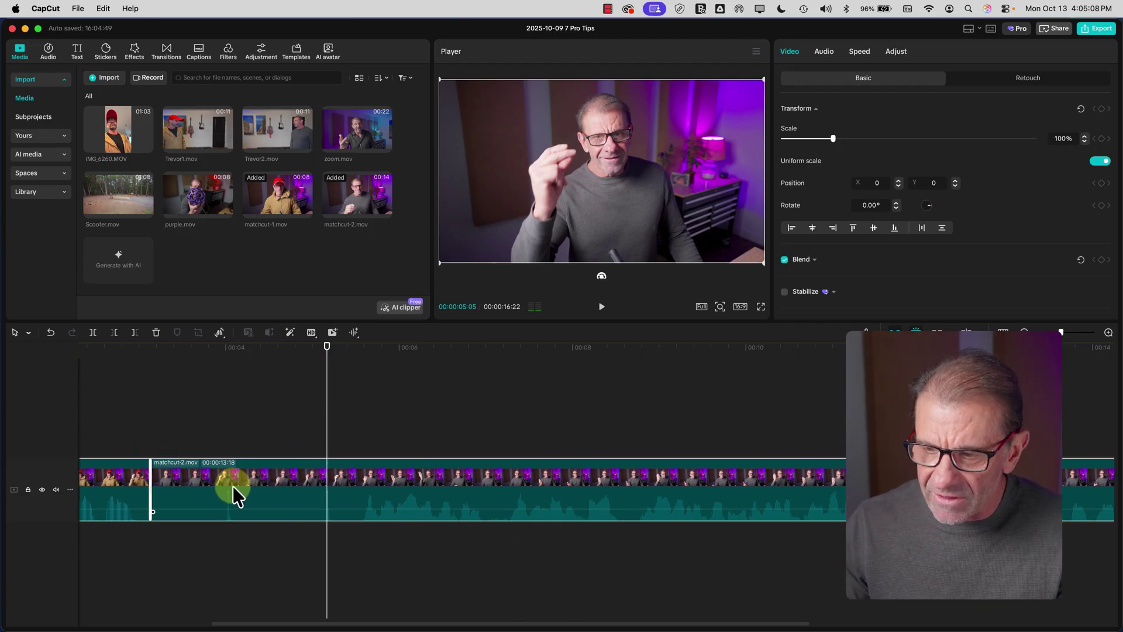
pyautogui.press('q')
pyautogui.hotkey('shift', 'z')
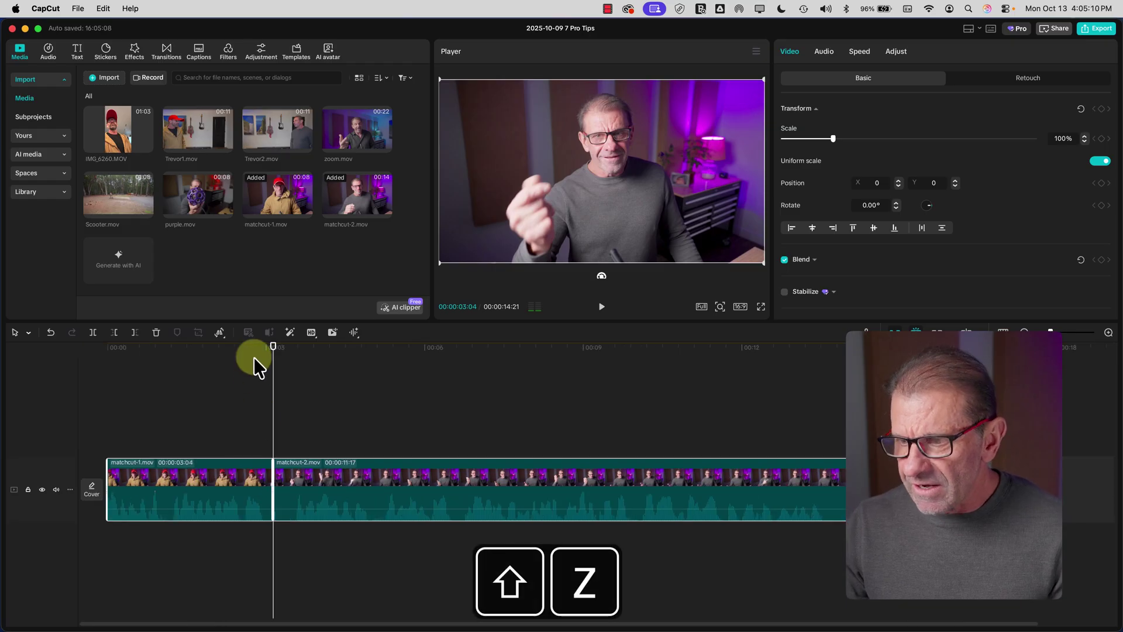
pyautogui.click(231, 353)
pyautogui.press('space')
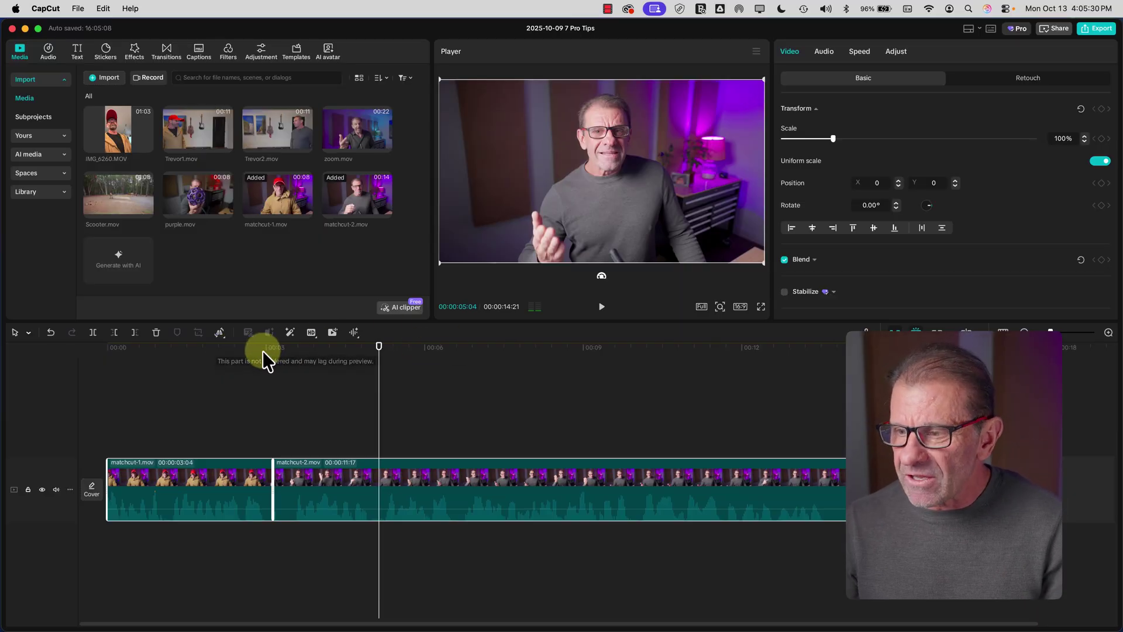
# Scrub across the match cut to check it, then select the first matchcut clip
pyautogui.moveTo(266, 360); pyautogui.dragTo(227, 346)
pyautogui.click(237, 489)
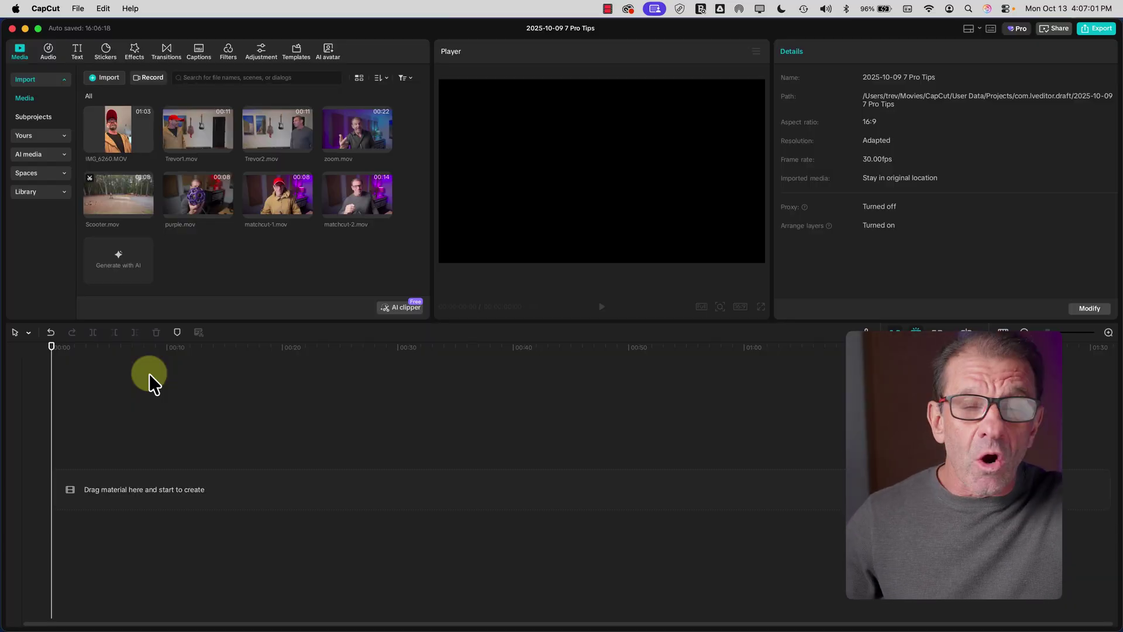
# Add Scooter.mov (7:26) to the timeline and preview the rider about five seconds in
pyautogui.click(145, 209)
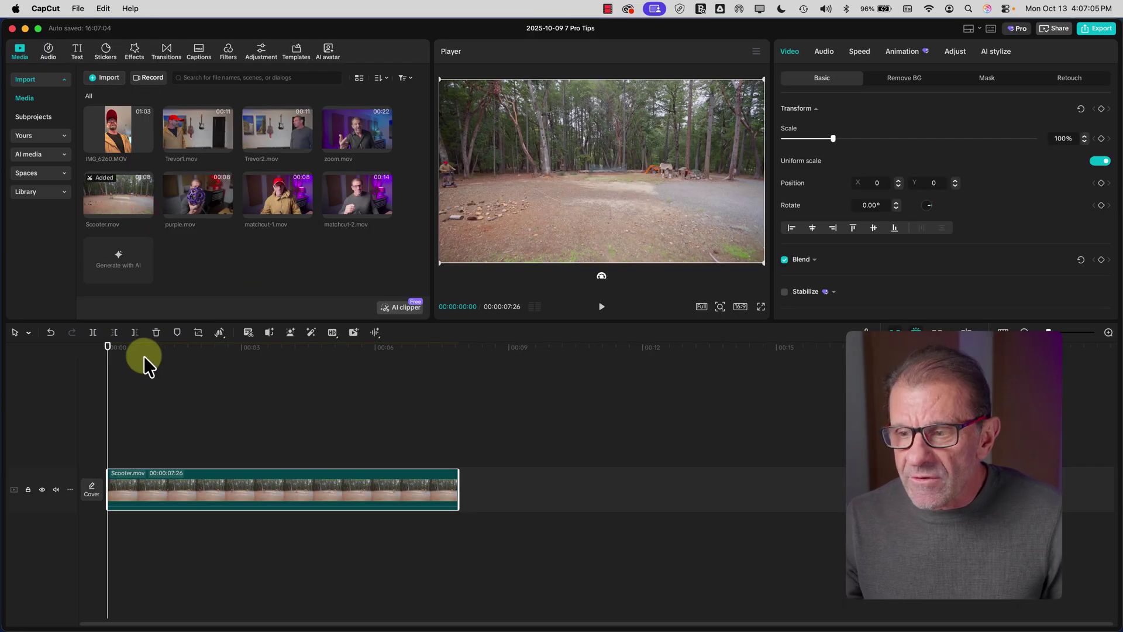
pyautogui.moveTo(139, 353); pyautogui.dragTo(356, 366)
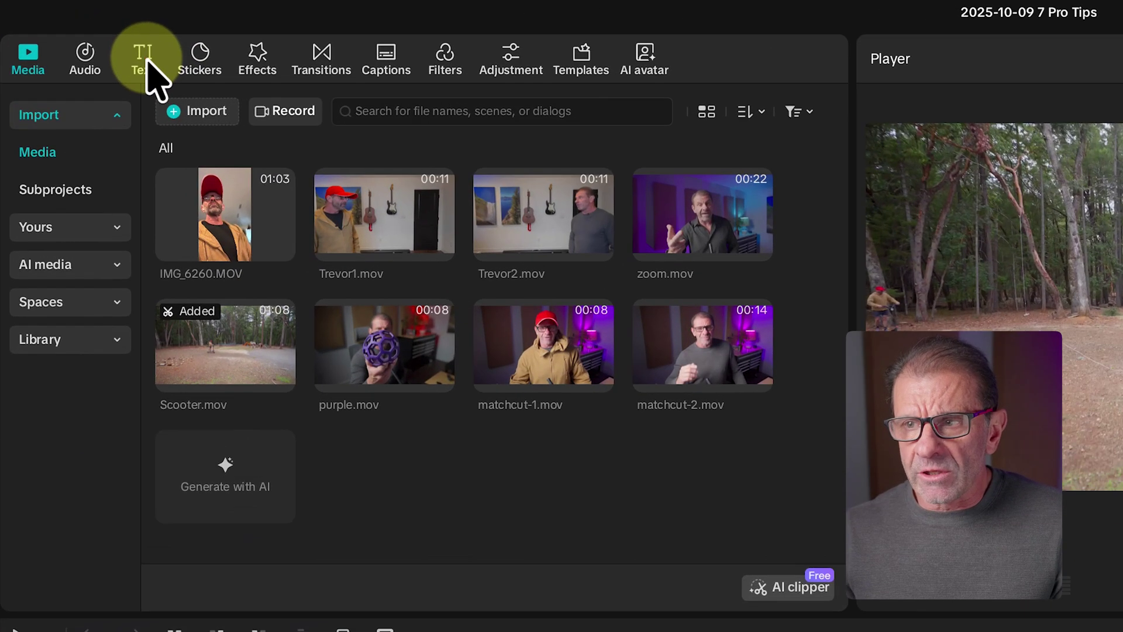
# Add a text layer reading 'NIFTY!' that spans the Scooter clip
pyautogui.click(76, 50)
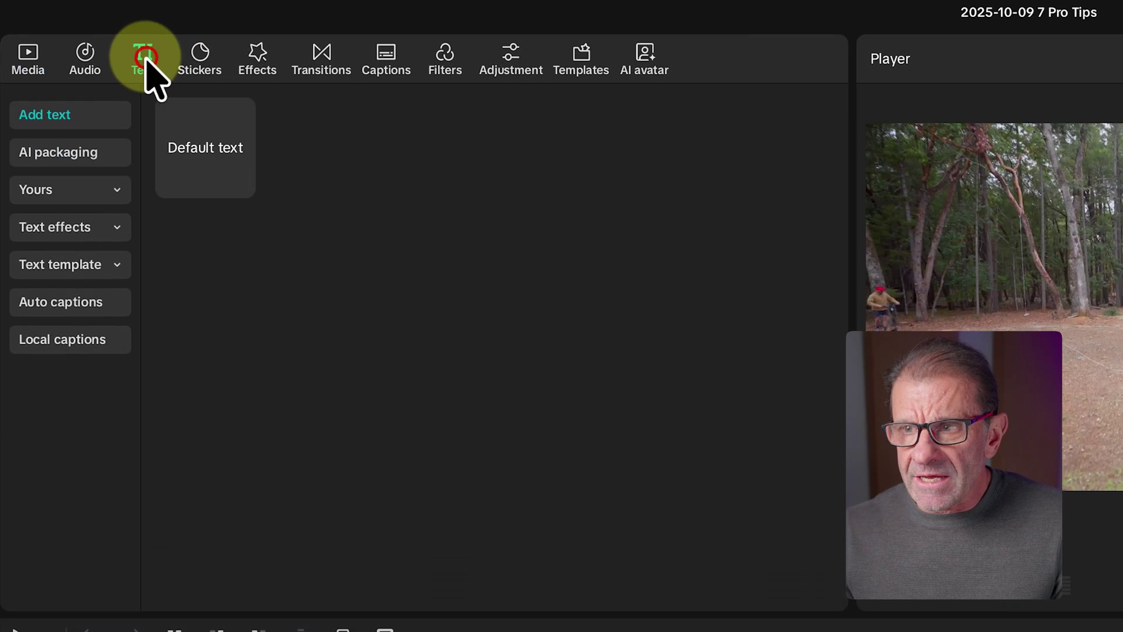
pyautogui.moveTo(169, 153); pyautogui.dragTo(113, 451)
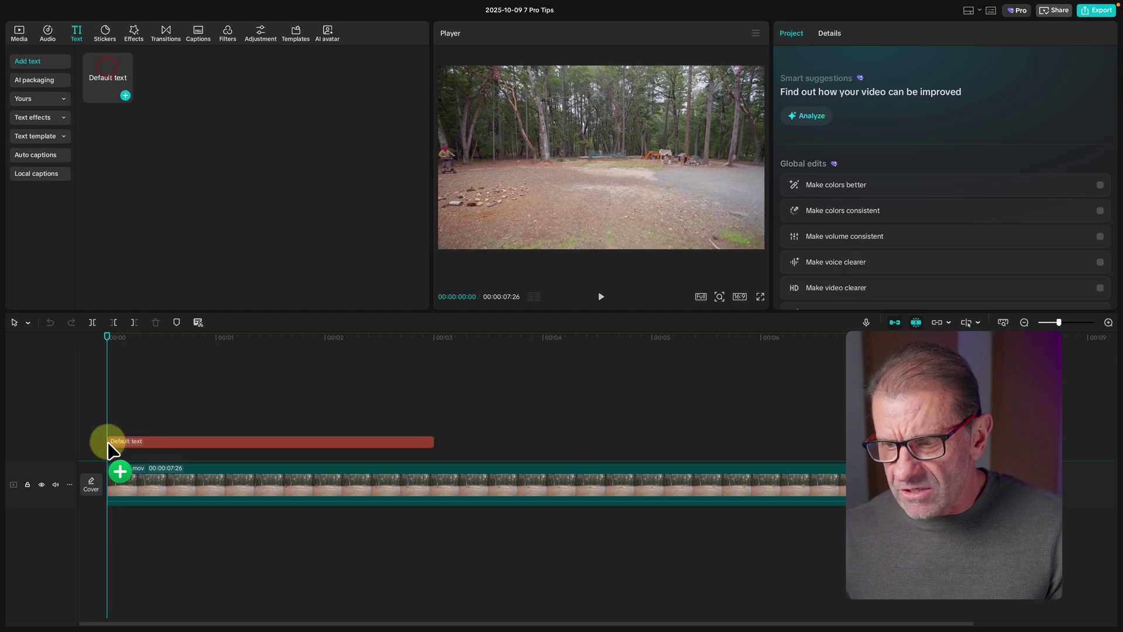
pyautogui.moveTo(436, 453); pyautogui.dragTo(922, 452)
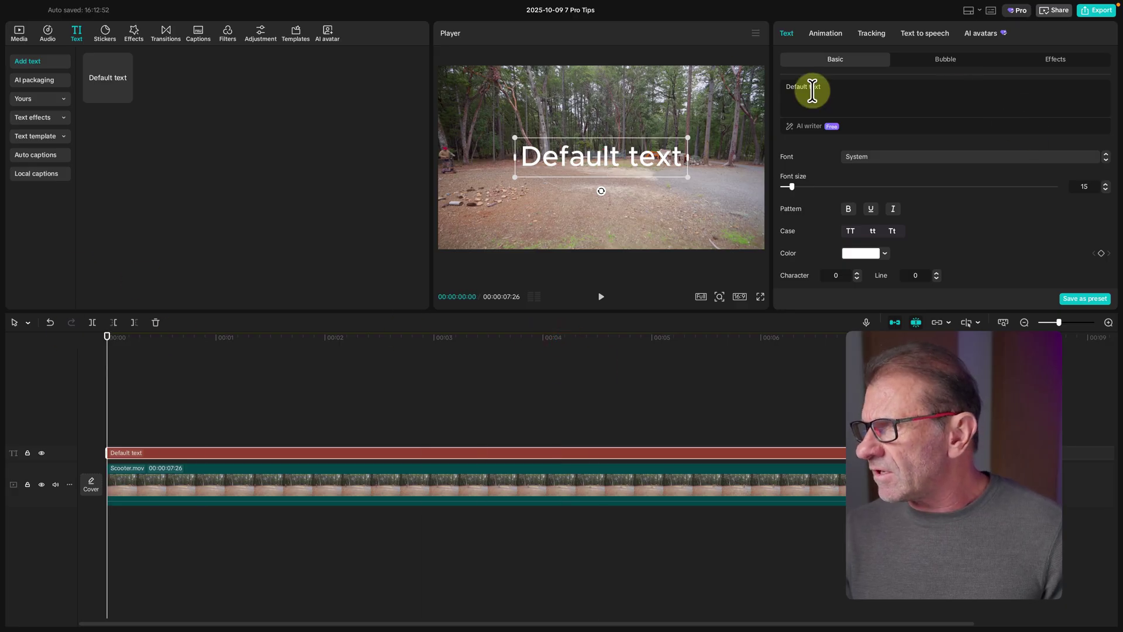
pyautogui.write('NIFTY!')
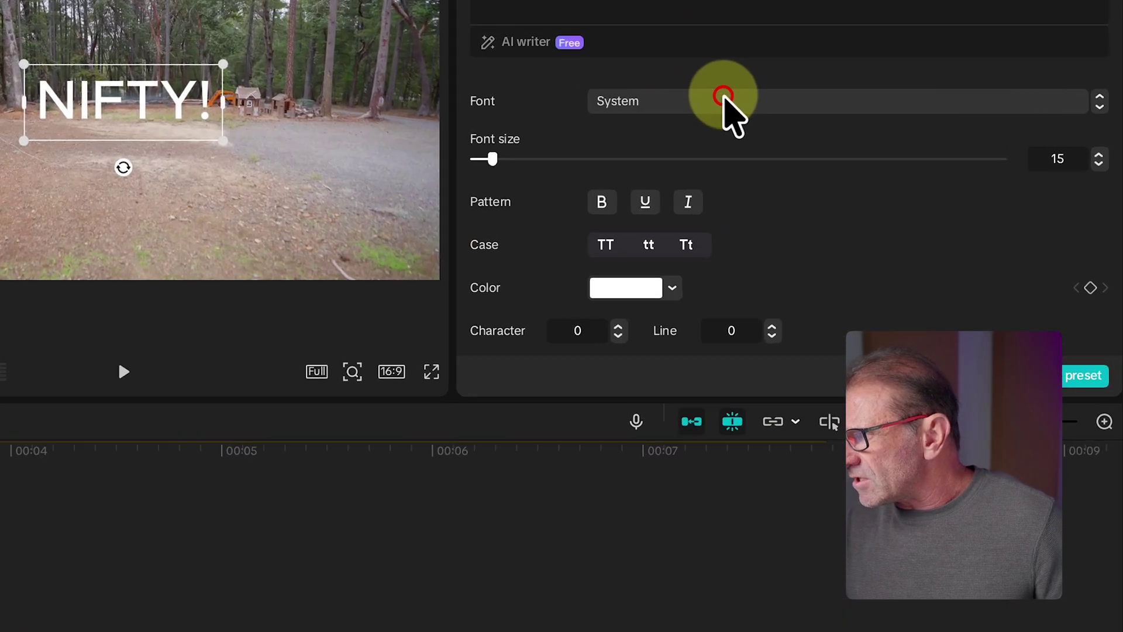
# Set the NIFTY! title to the Bangers font and move it left with a tilt
pyautogui.click(915, 158)
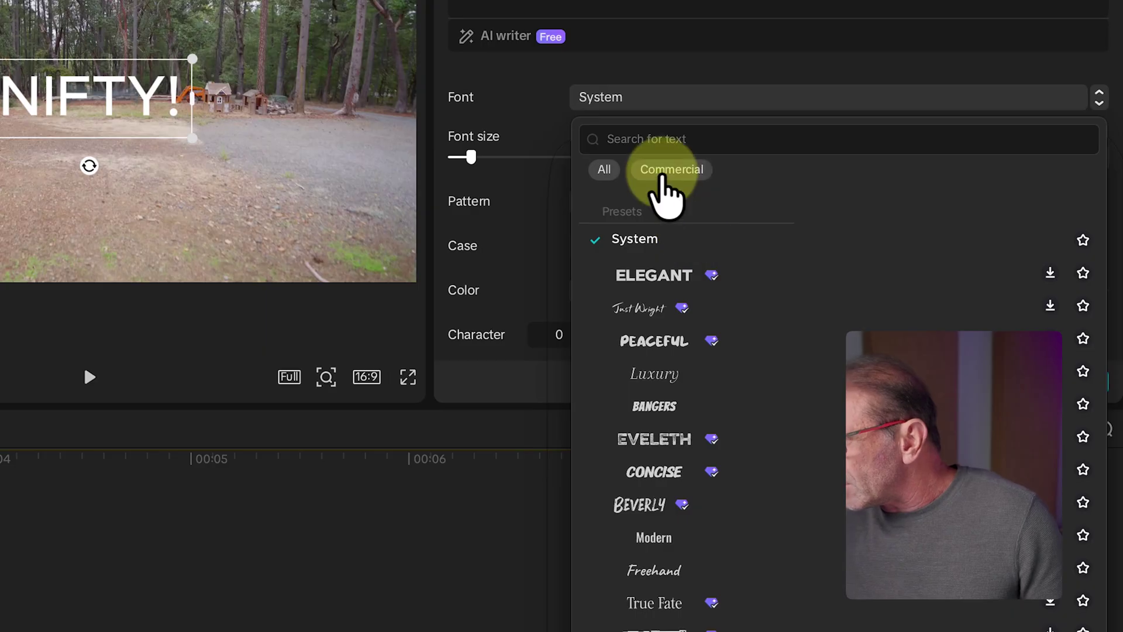
pyautogui.click(654, 406)
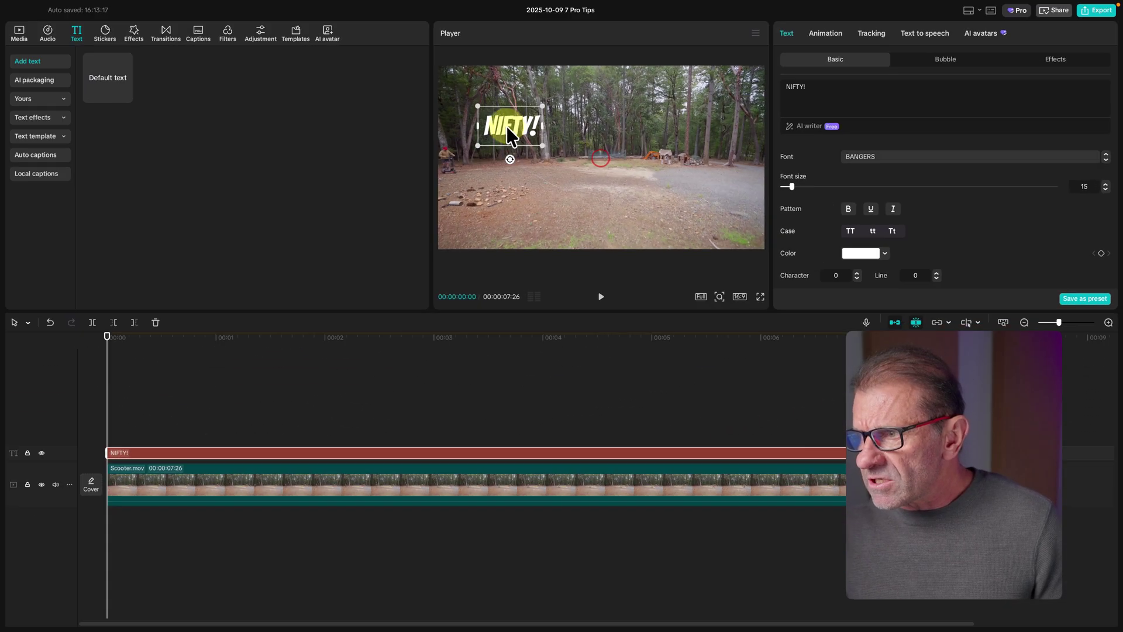
pyautogui.moveTo(500, 128); pyautogui.dragTo(483, 159)
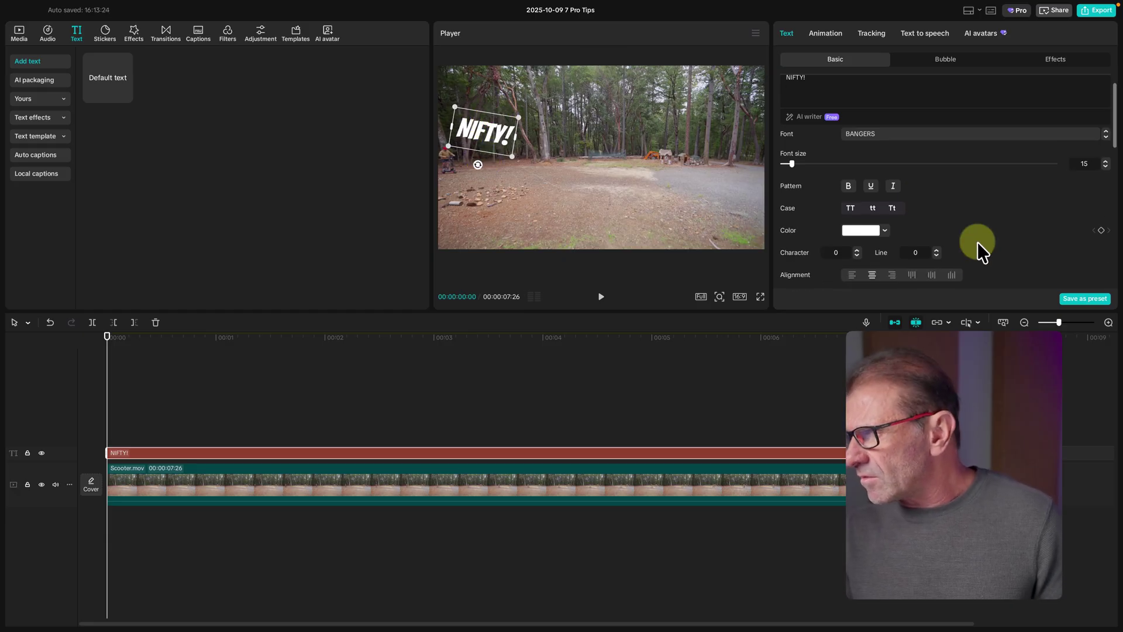
# Give NIFTY! a black outline of thickness 22 and make it smaller and less tilted
pyautogui.scroll(-3, 977, 240)
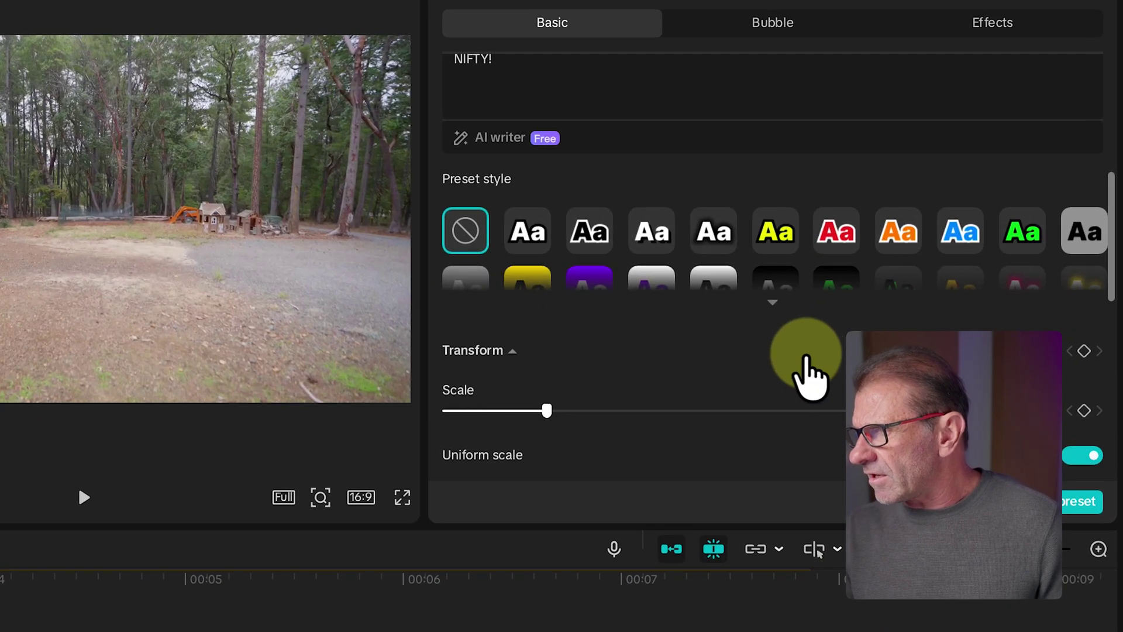
pyautogui.scroll(-2, 968, 236)
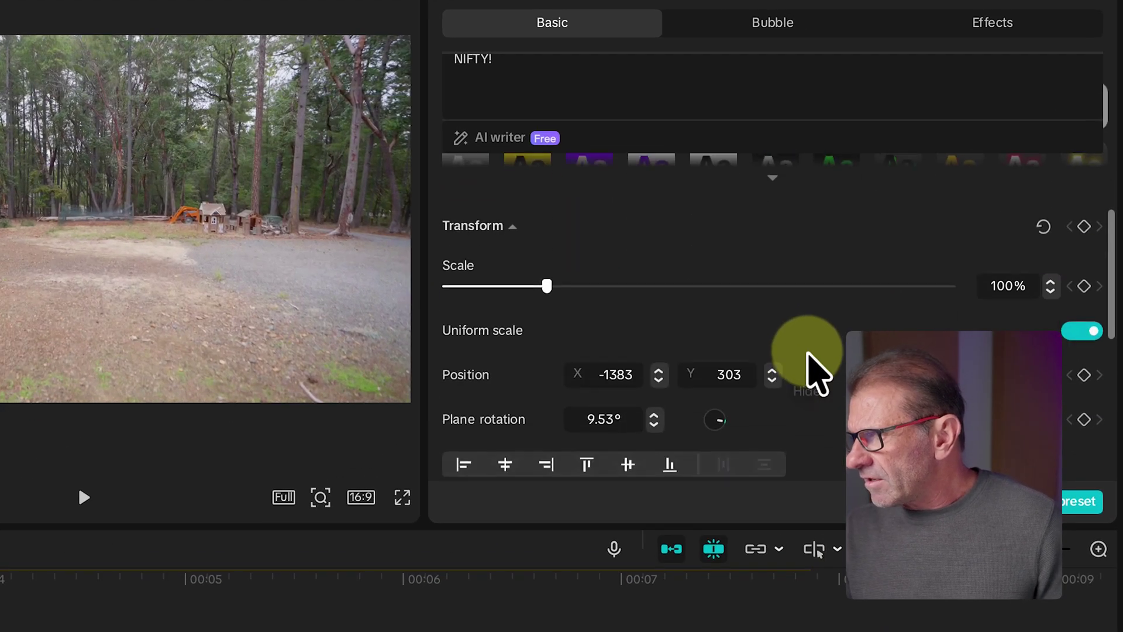
pyautogui.scroll(-8, 807, 352)
pyautogui.click(448, 191)
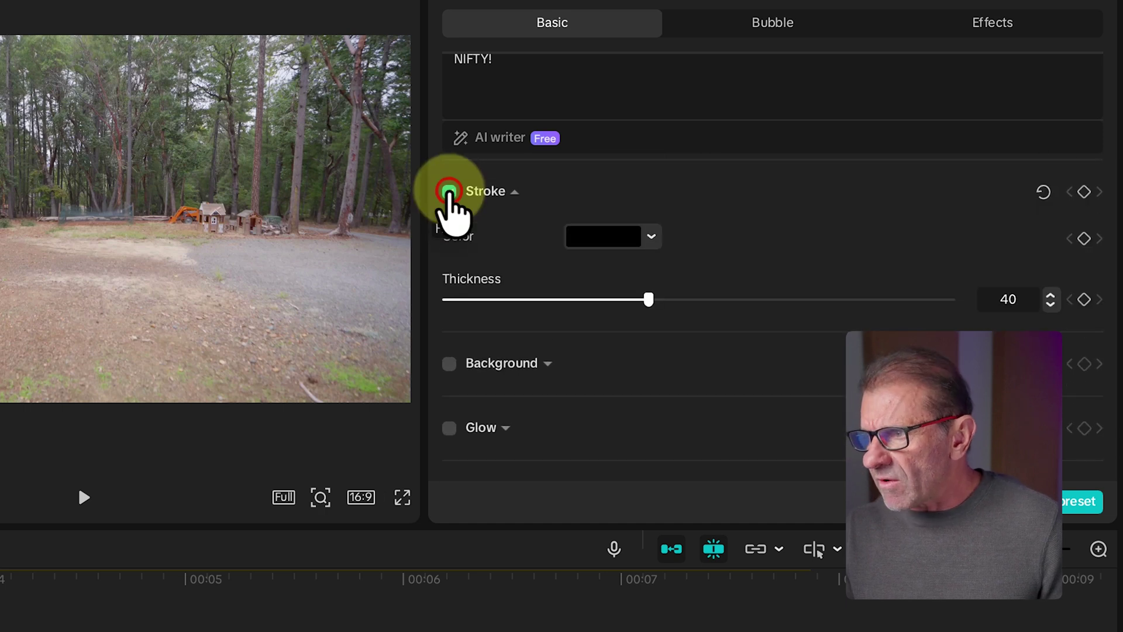
pyautogui.moveTo(650, 300); pyautogui.dragTo(556, 300)
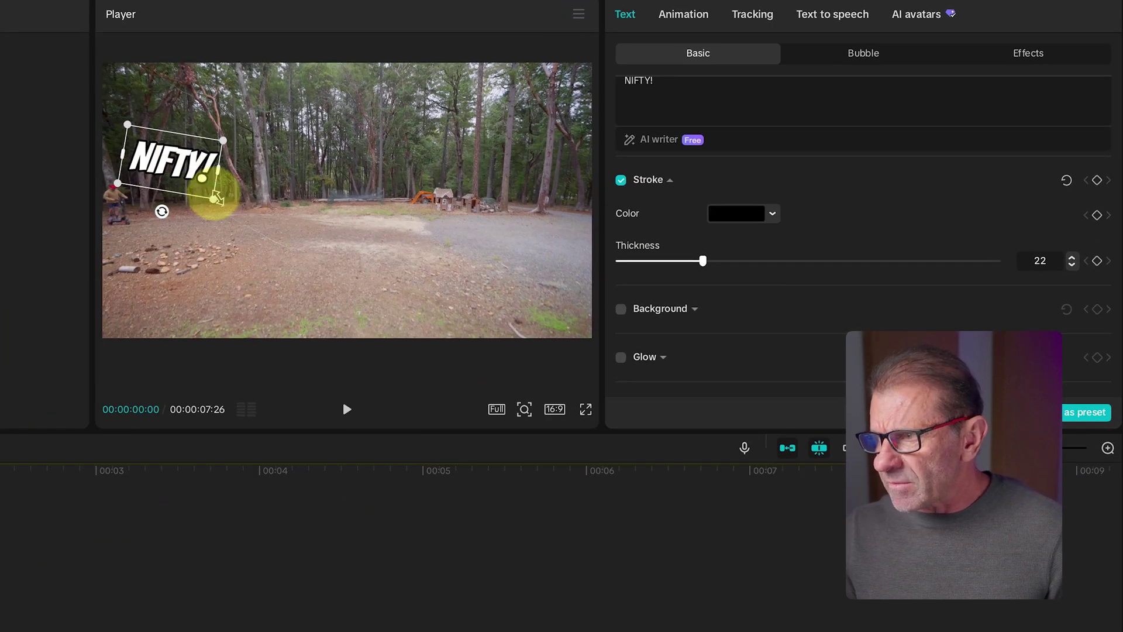
pyautogui.moveTo(216, 199); pyautogui.dragTo(155, 204)
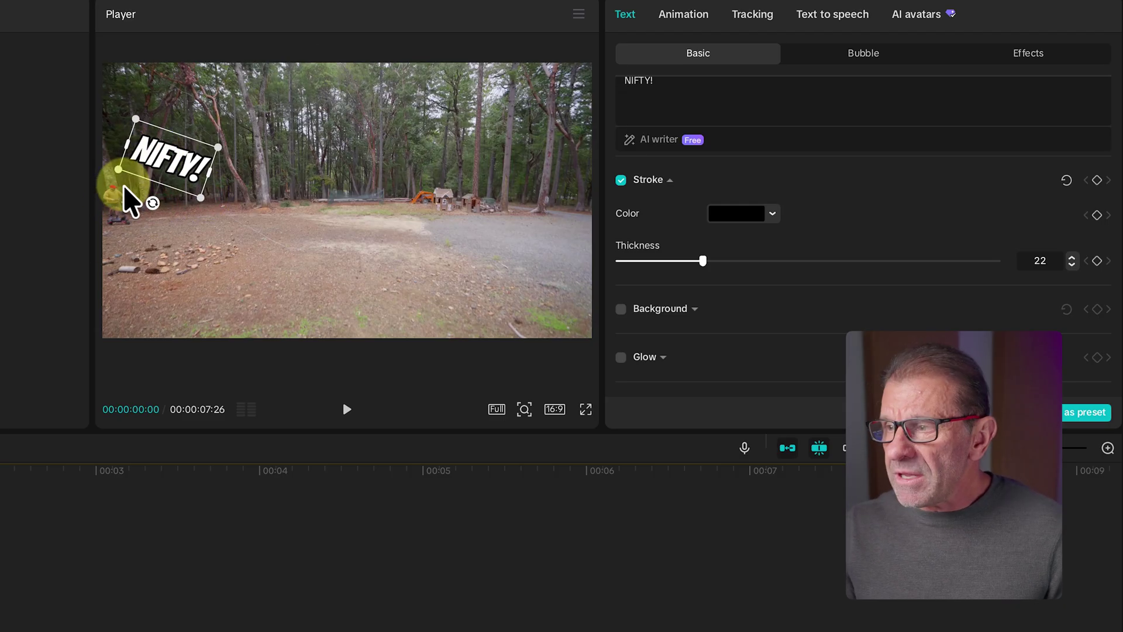
pyautogui.click(754, 14)
# Motion-track the NIFTY! text to the scooter rider from the clip start and preview the result
pyautogui.click(713, 114)
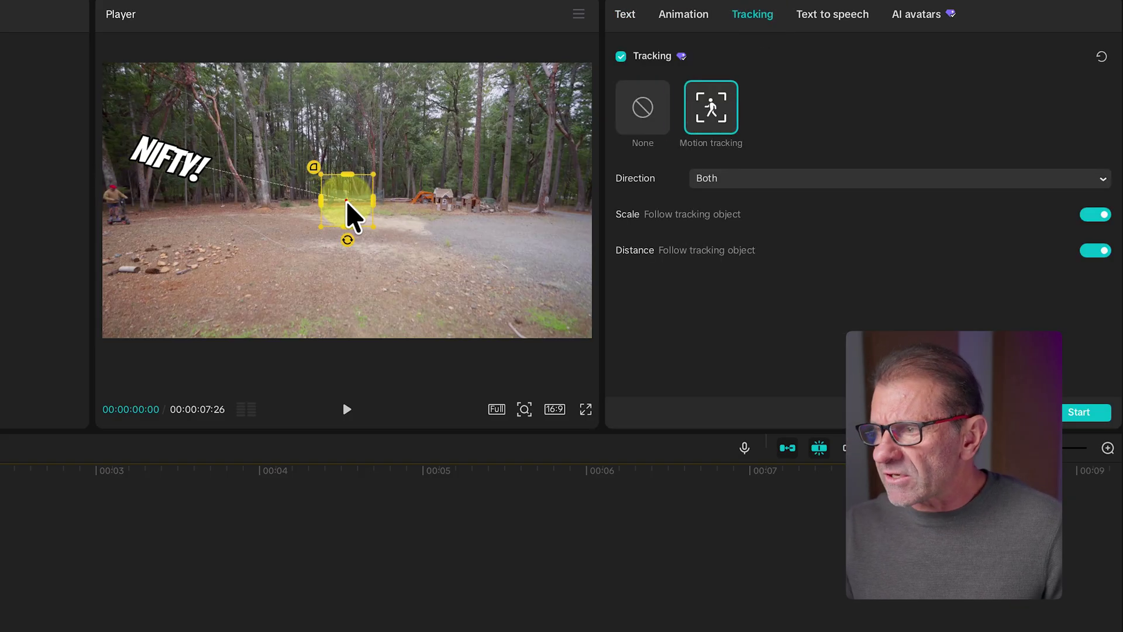
pyautogui.moveTo(346, 201); pyautogui.dragTo(146, 200)
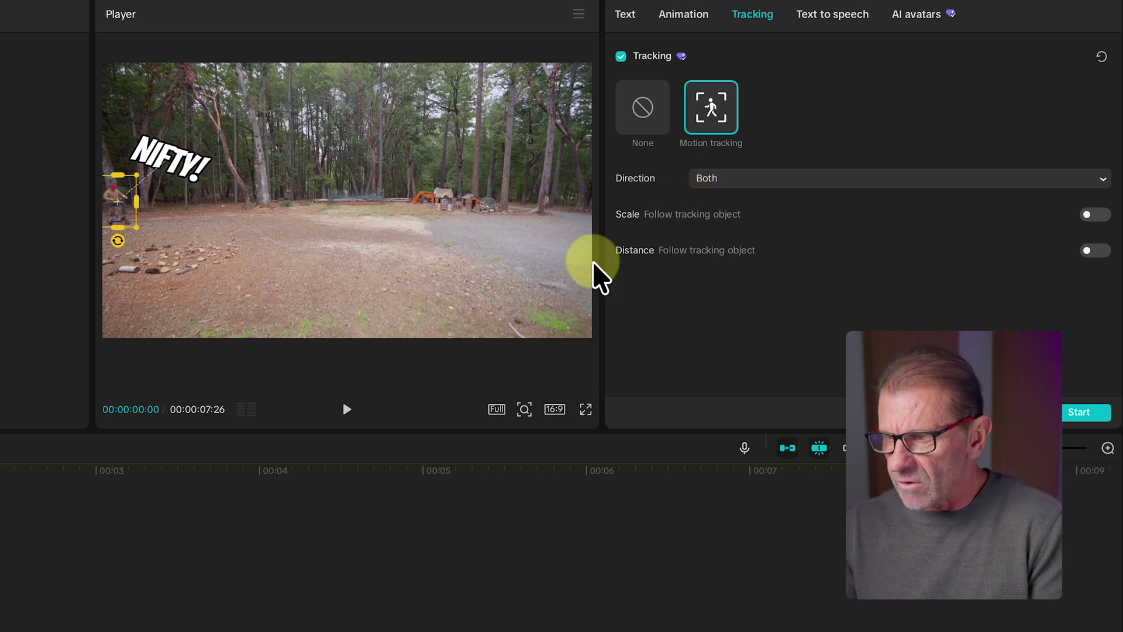
pyautogui.moveTo(81, 468); pyautogui.dragTo(281, 475)
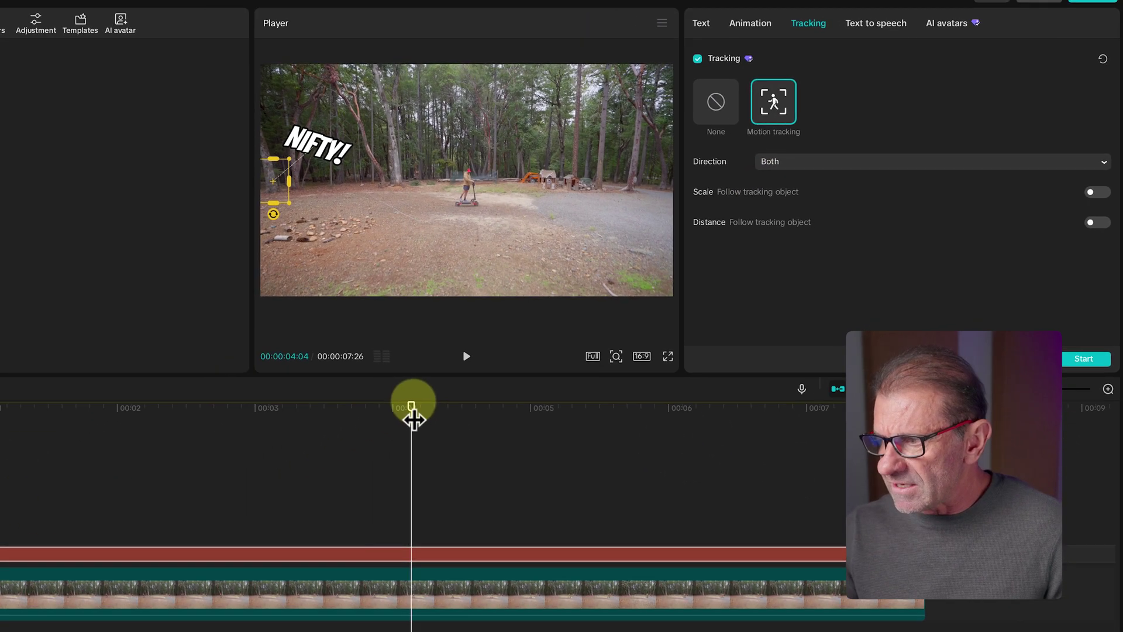
pyautogui.moveTo(282, 468); pyautogui.dragTo(0, 482)
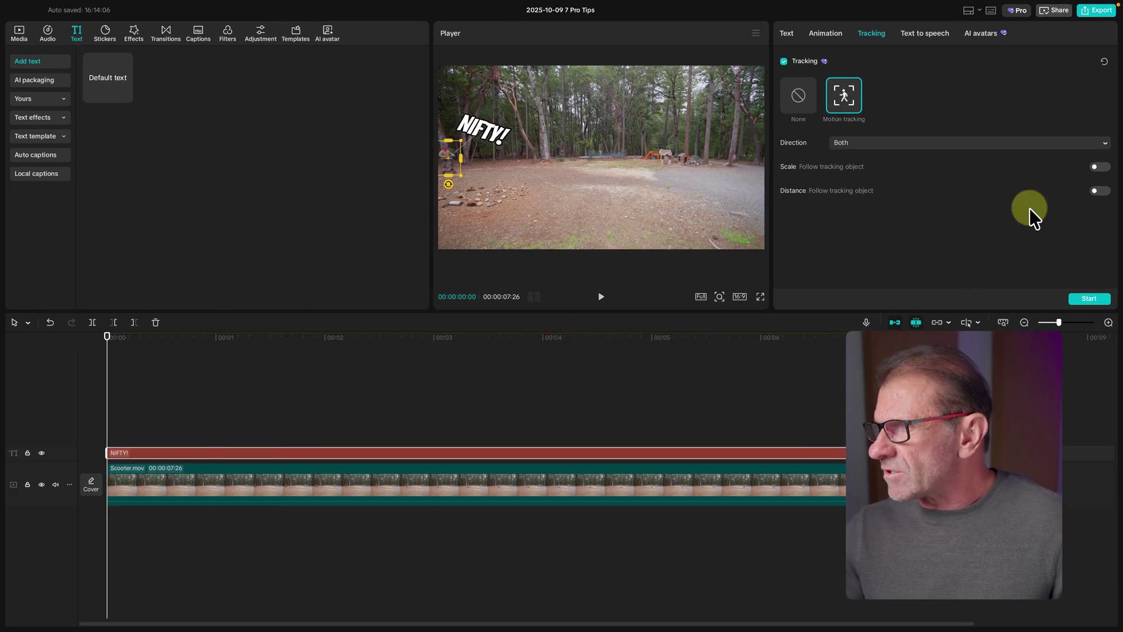
pyautogui.click(1089, 299)
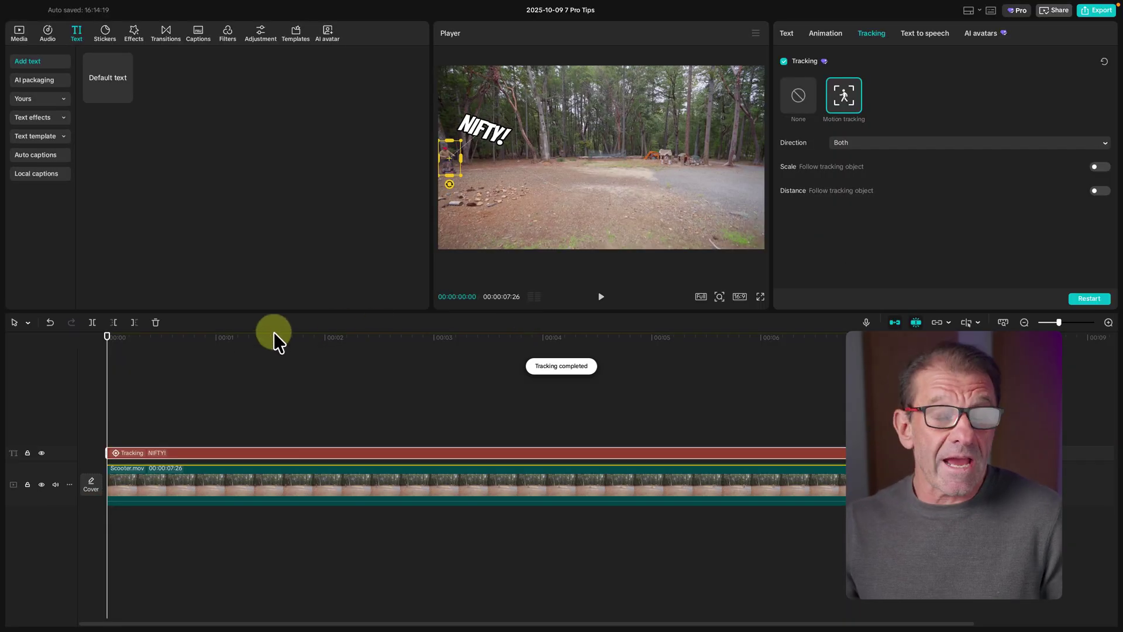
pyautogui.moveTo(240, 359); pyautogui.dragTo(30, 331)
# Select the scooter clip and play back the tracked NIFTY! text
pyautogui.click(416, 486)
pyautogui.press('space')
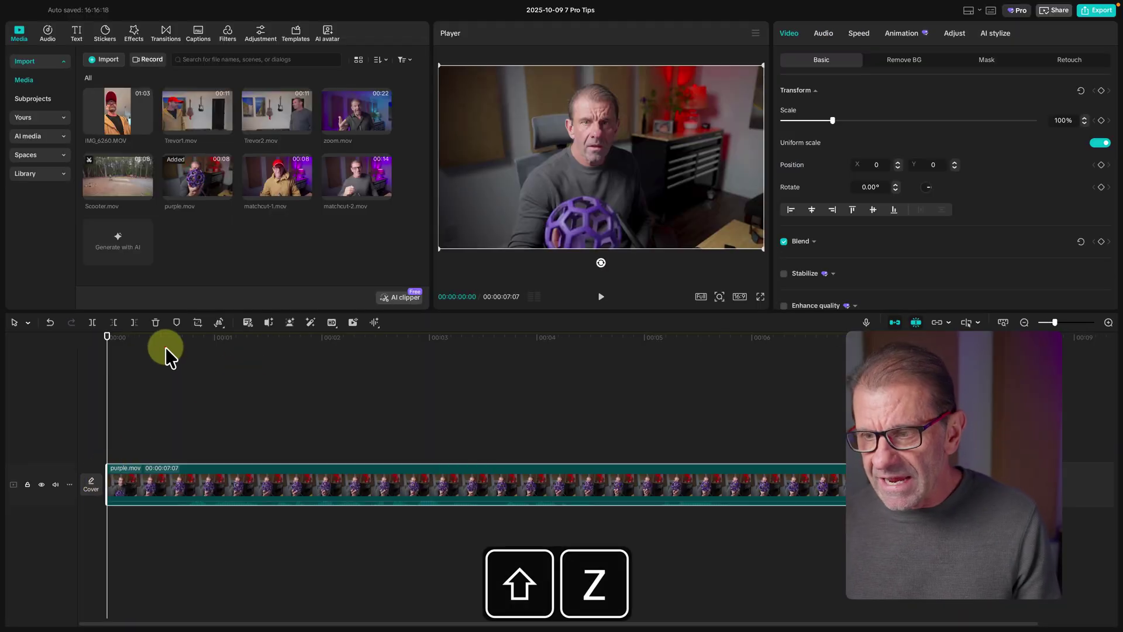
# Open HSL on purple.mov at the 2:25 ball close-up and set red and orange saturation to -100
pyautogui.click(348, 337)
pyautogui.click(254, 337)
pyautogui.moveTo(647, 343); pyautogui.dragTo(410, 321)
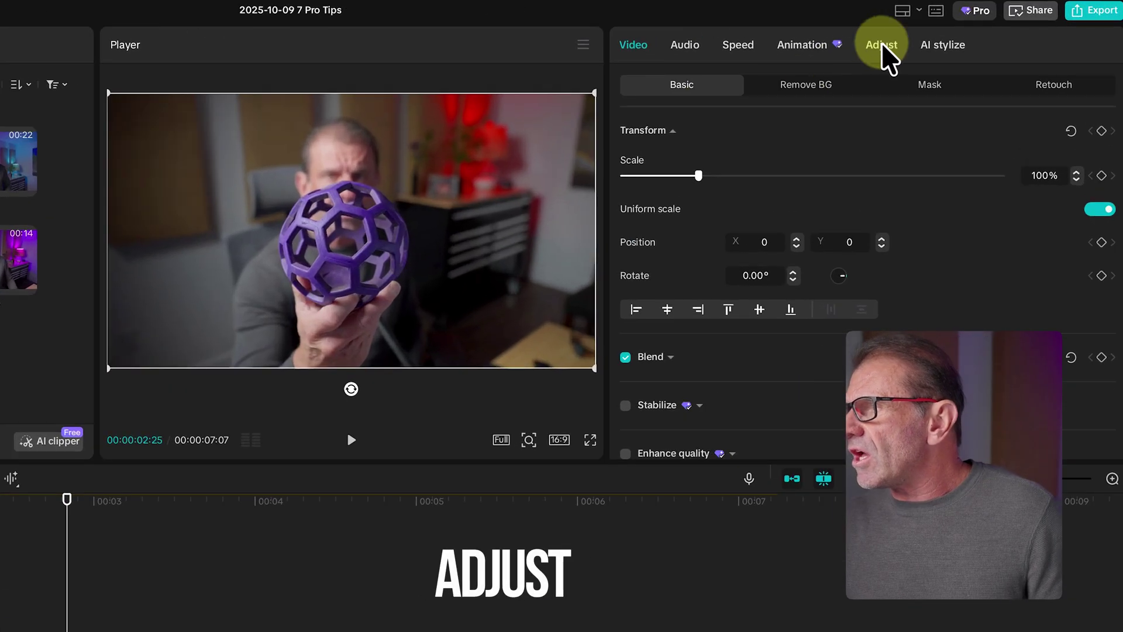
pyautogui.click(955, 37)
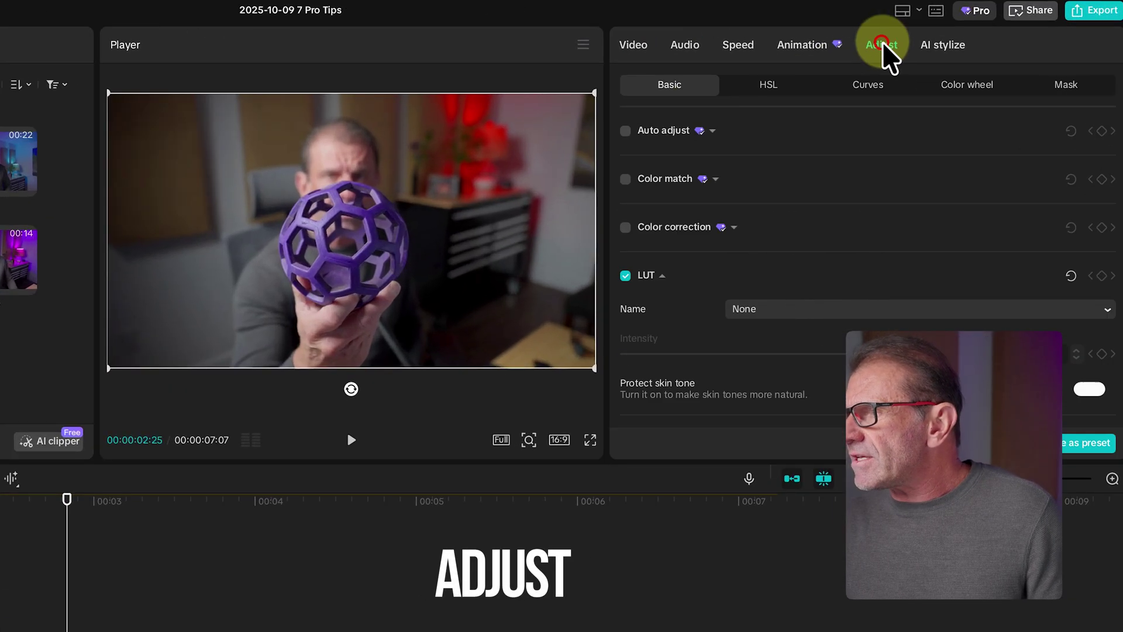
pyautogui.click(767, 88)
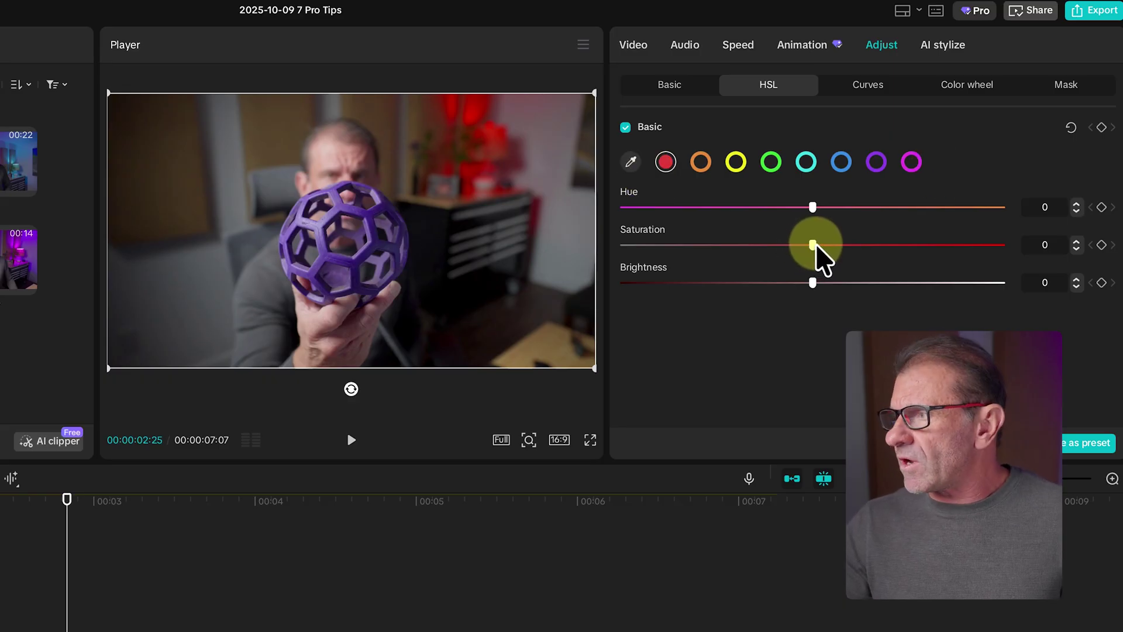
pyautogui.moveTo(817, 246); pyautogui.dragTo(558, 283)
pyautogui.click(702, 163)
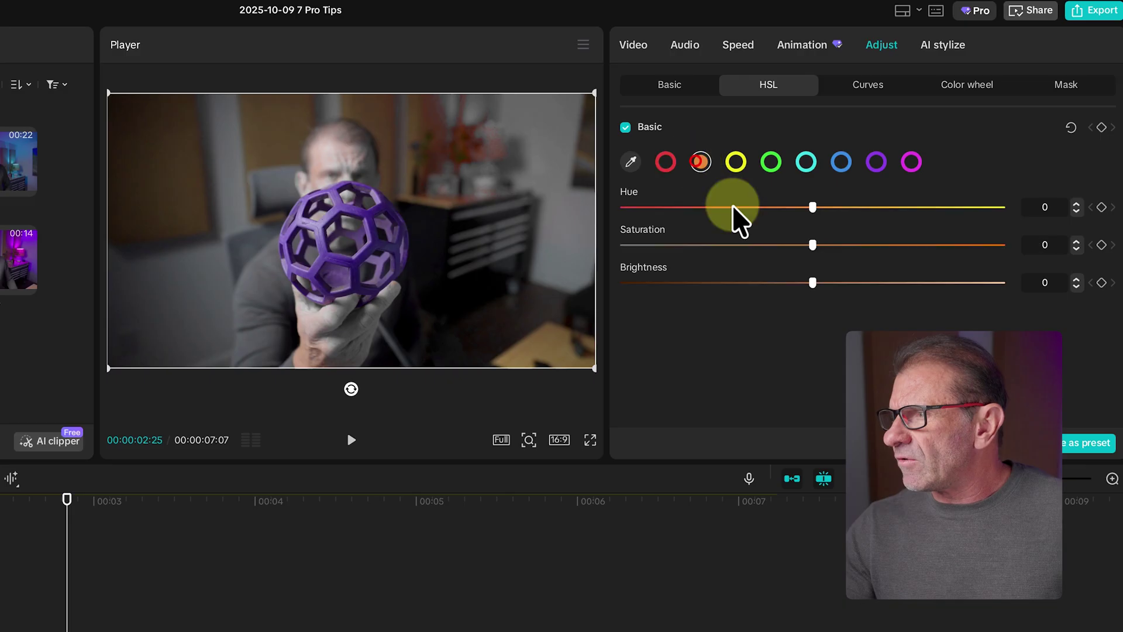
pyautogui.moveTo(768, 243); pyautogui.dragTo(460, 264)
# Set yellow and cyan saturation to -100, leaving magenta at 0
pyautogui.click(732, 163)
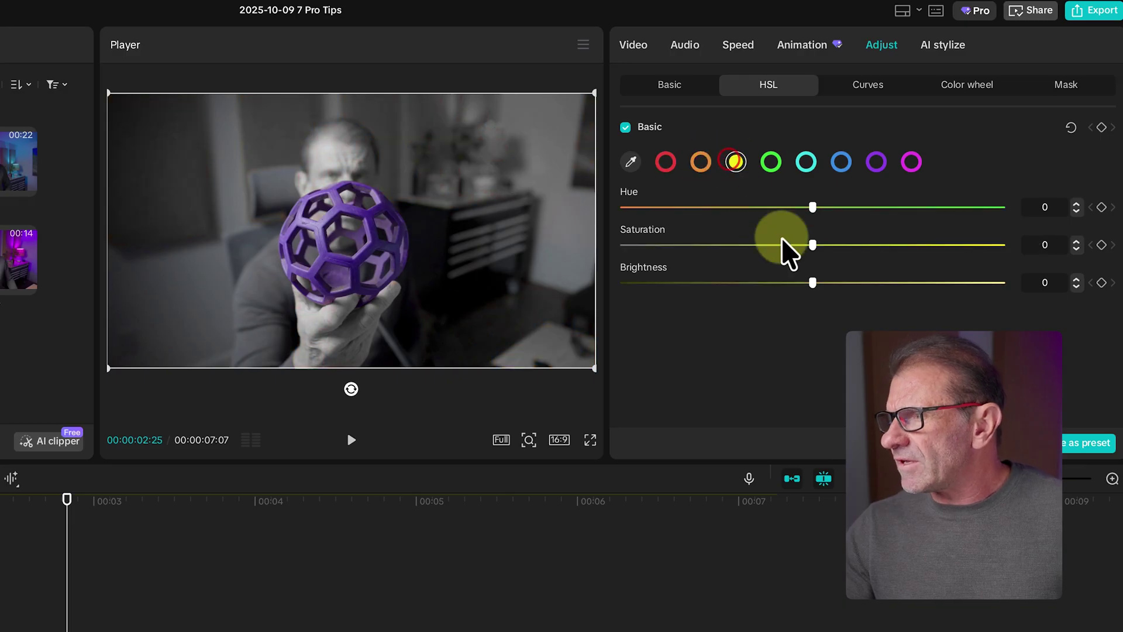
pyautogui.moveTo(741, 242); pyautogui.dragTo(568, 245)
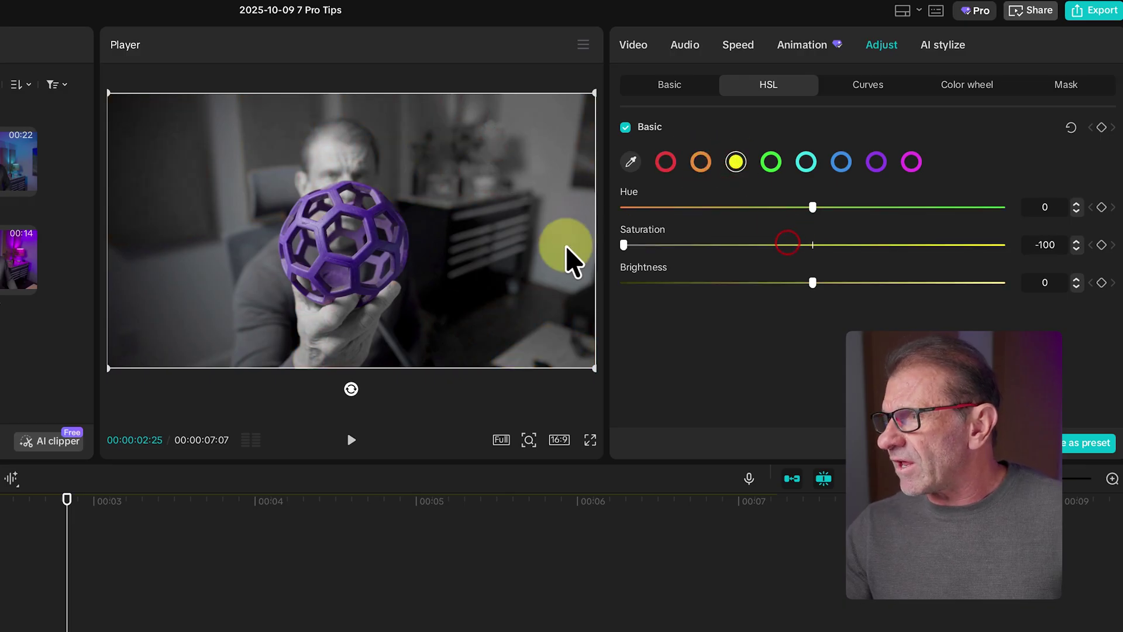
pyautogui.click(770, 162)
pyautogui.click(808, 164)
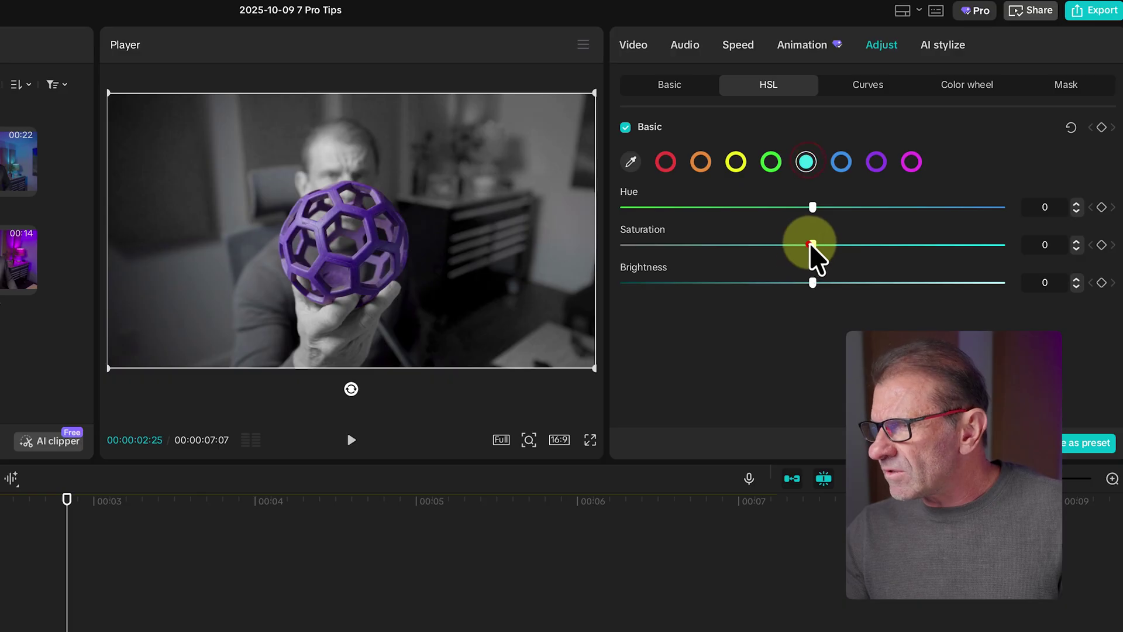
pyautogui.moveTo(812, 244); pyautogui.dragTo(526, 250)
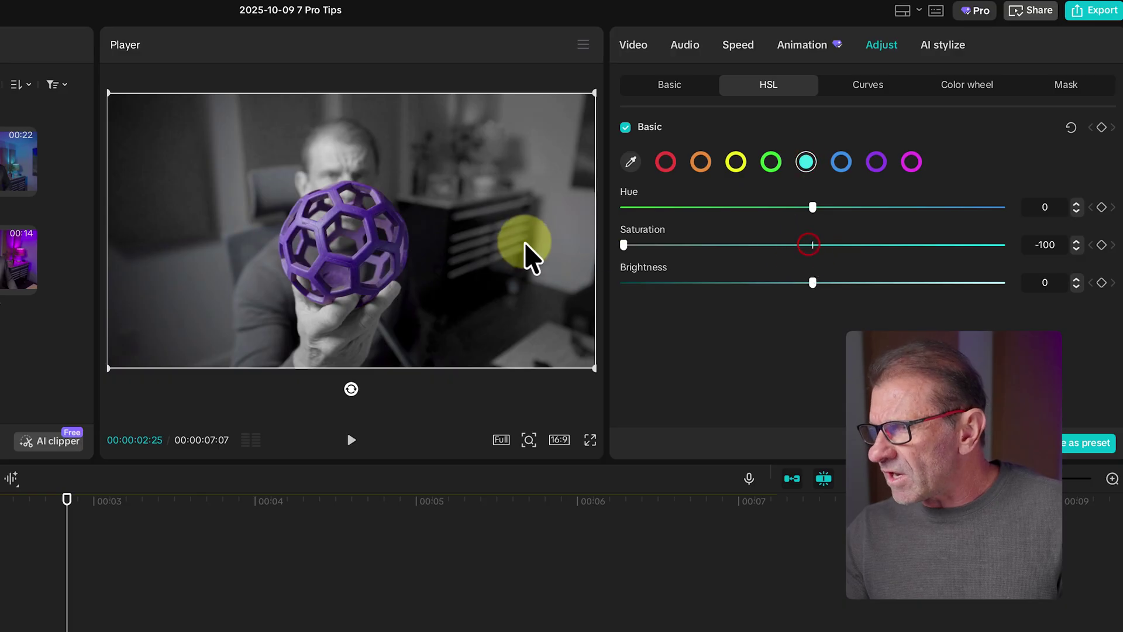
pyautogui.click(914, 164)
pyautogui.moveTo(820, 246)
pyautogui.mouseDown()
pyautogui.moveTo(733, 261)
pyautogui.moveTo(810, 248)
pyautogui.mouseUp()
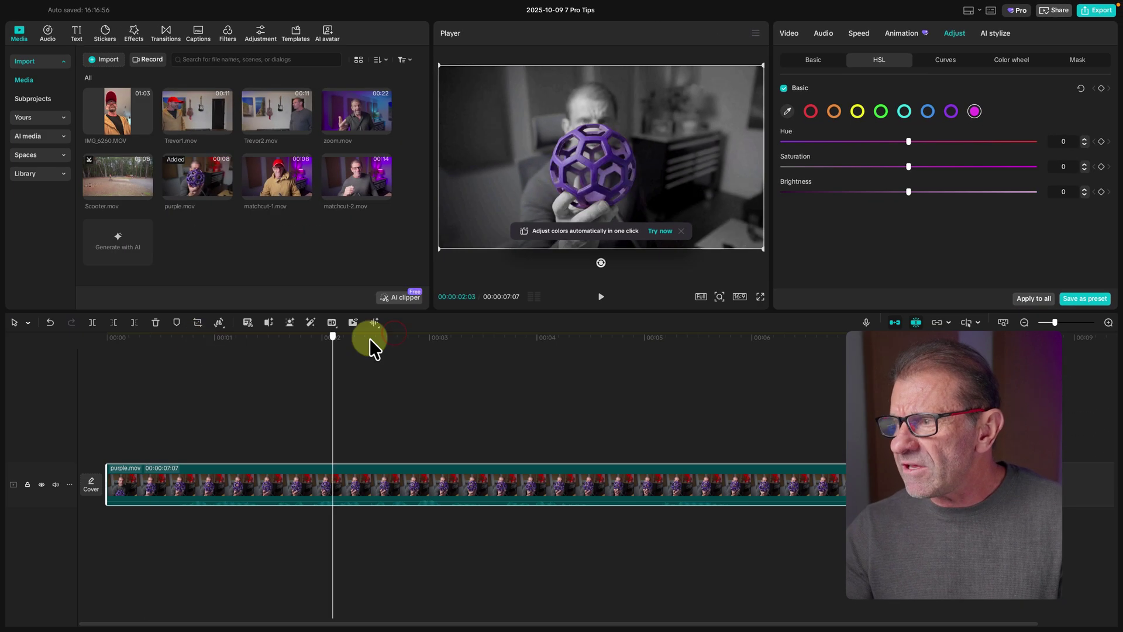
pyautogui.moveTo(7, 513)
pyautogui.mouseDown()
pyautogui.moveTo(383, 488)
pyautogui.moveTo(0, 504)
pyautogui.mouseUp()
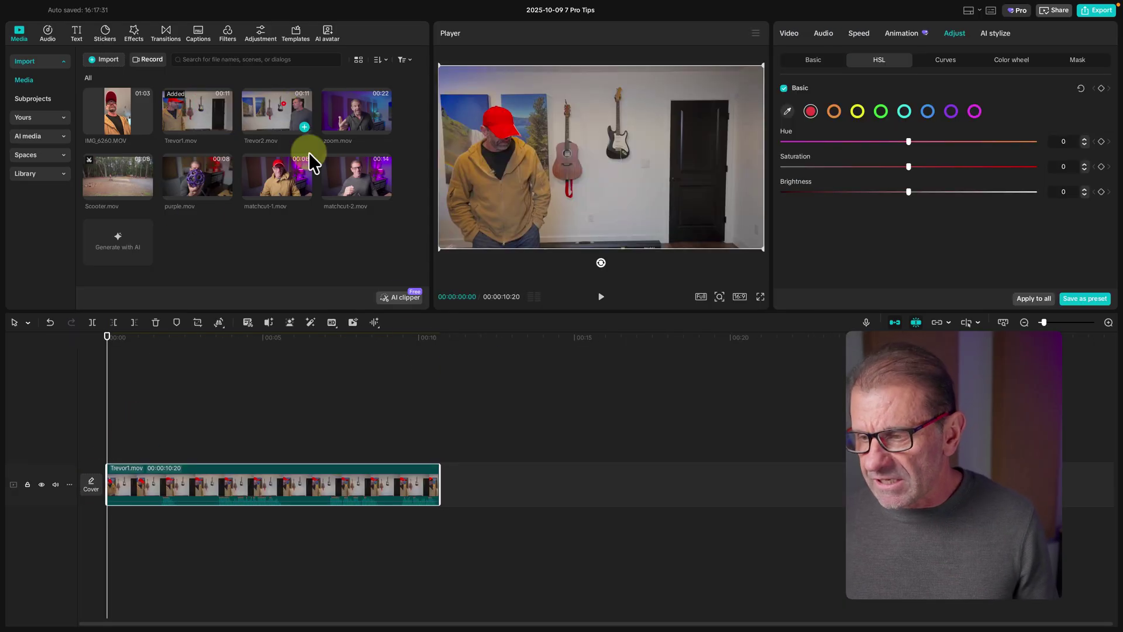
# Add Trevor2.mov after Trevor1 and compare frames from the two clips
pyautogui.moveTo(310, 161); pyautogui.dragTo(489, 471)
pyautogui.click(165, 345)
pyautogui.moveTo(220, 345); pyautogui.dragTo(175, 349)
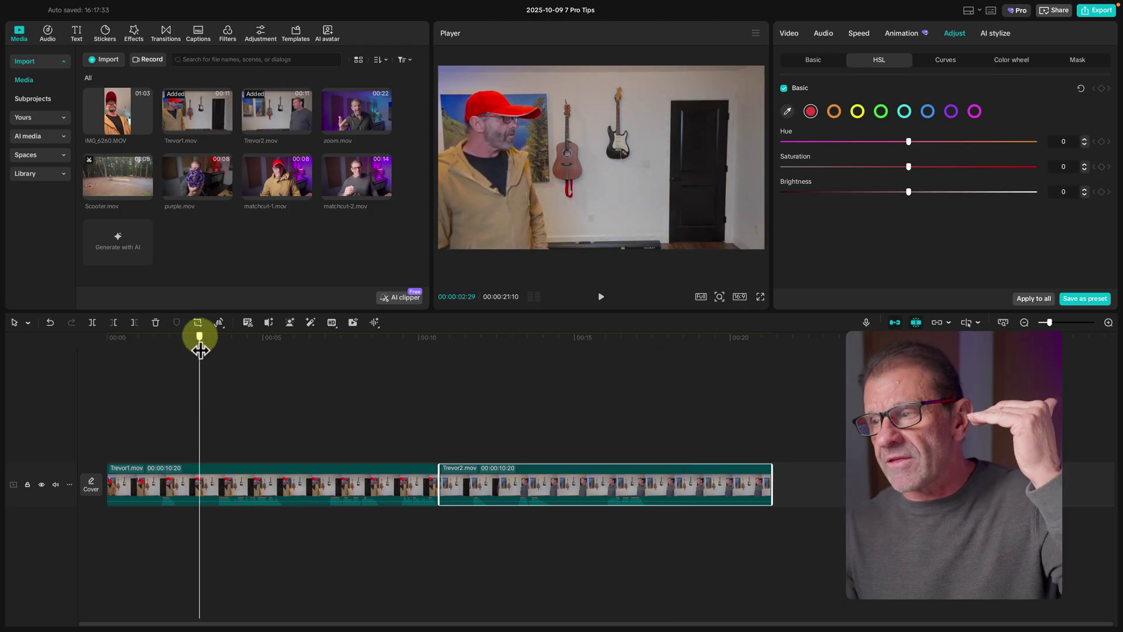
pyautogui.moveTo(200, 349); pyautogui.dragTo(102, 290)
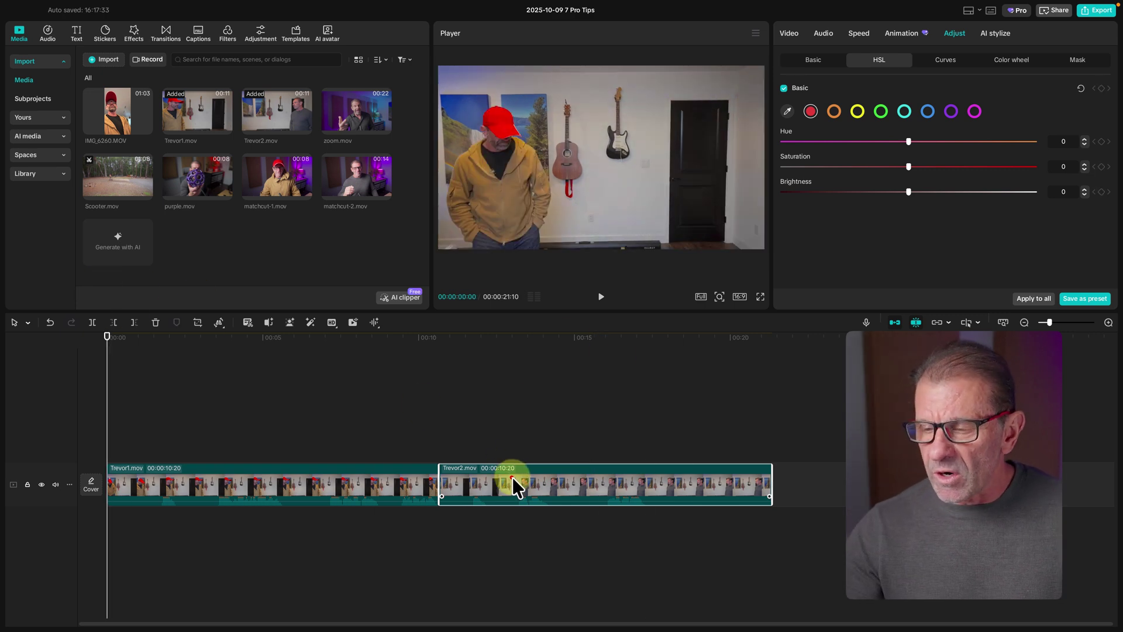
# Move Trevor2 onto a track above Trevor1 at 0:00, set the playhead to 1:01, and select both clips
pyautogui.moveTo(512, 476); pyautogui.dragTo(164, 422)
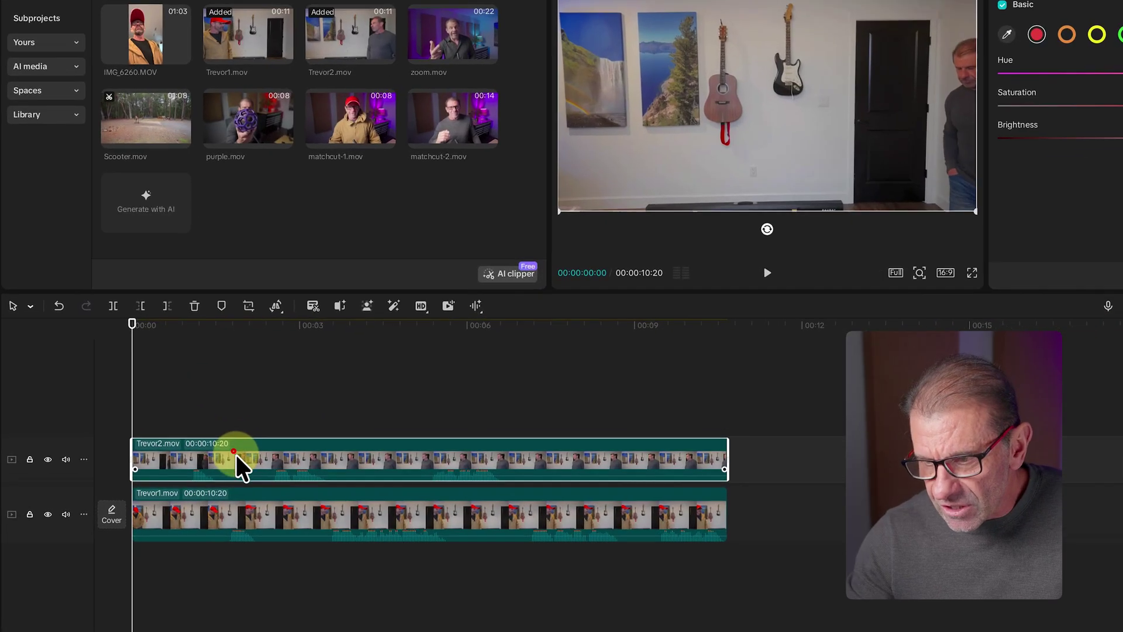
pyautogui.moveTo(190, 441); pyautogui.dragTo(193, 444)
pyautogui.moveTo(280, 472); pyautogui.dragTo(283, 461)
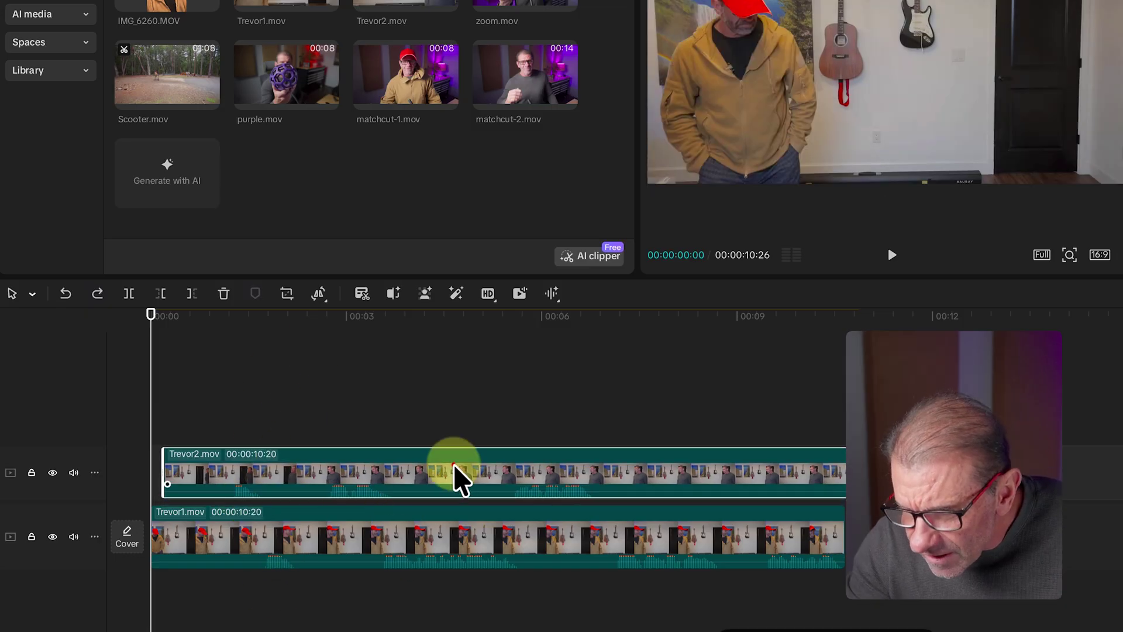
pyautogui.moveTo(454, 477); pyautogui.dragTo(441, 476)
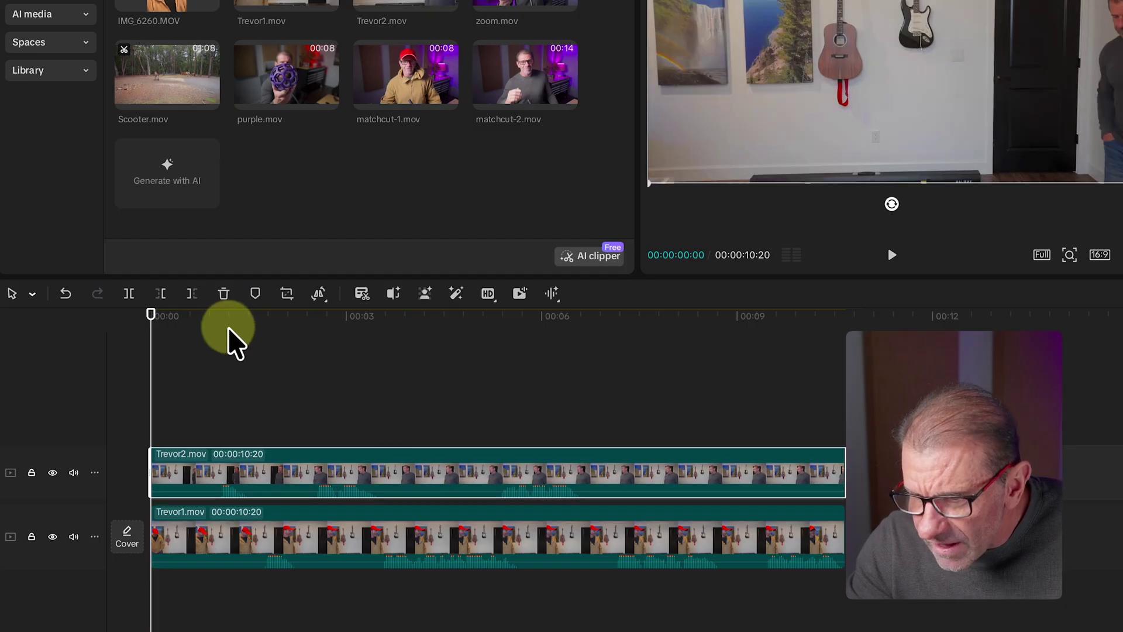
pyautogui.click(226, 344)
pyautogui.moveTo(226, 344); pyautogui.dragTo(216, 343)
pyautogui.moveTo(326, 423); pyautogui.dragTo(316, 608)
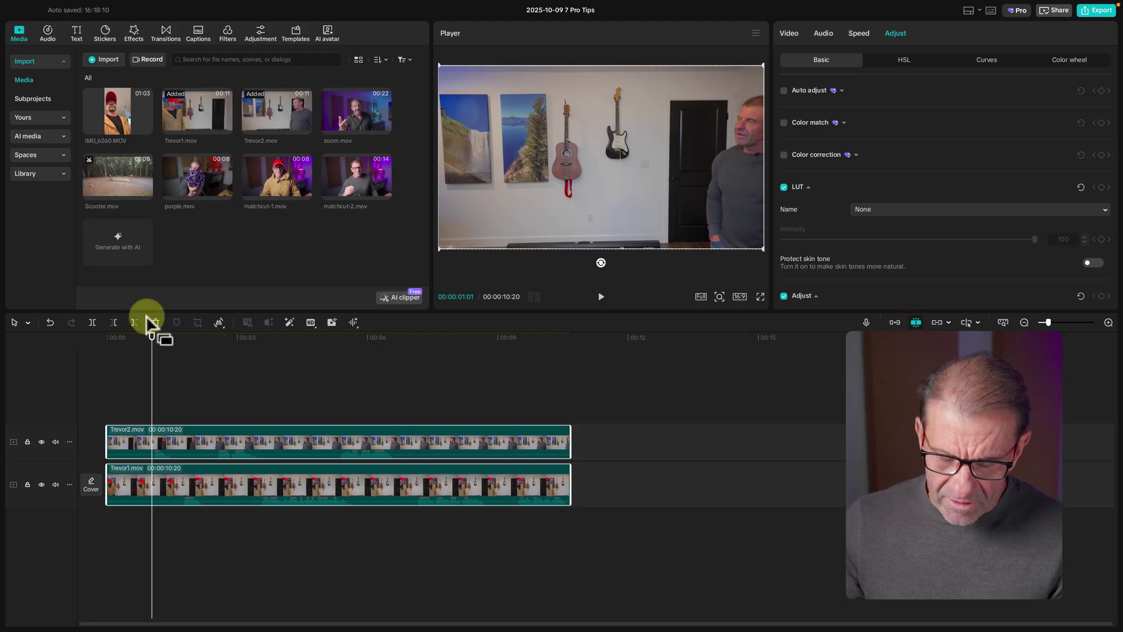
# Trim both Trevor clips' start at 1:01, move them to the timeline start, and play the clone shot
pyautogui.press('q')
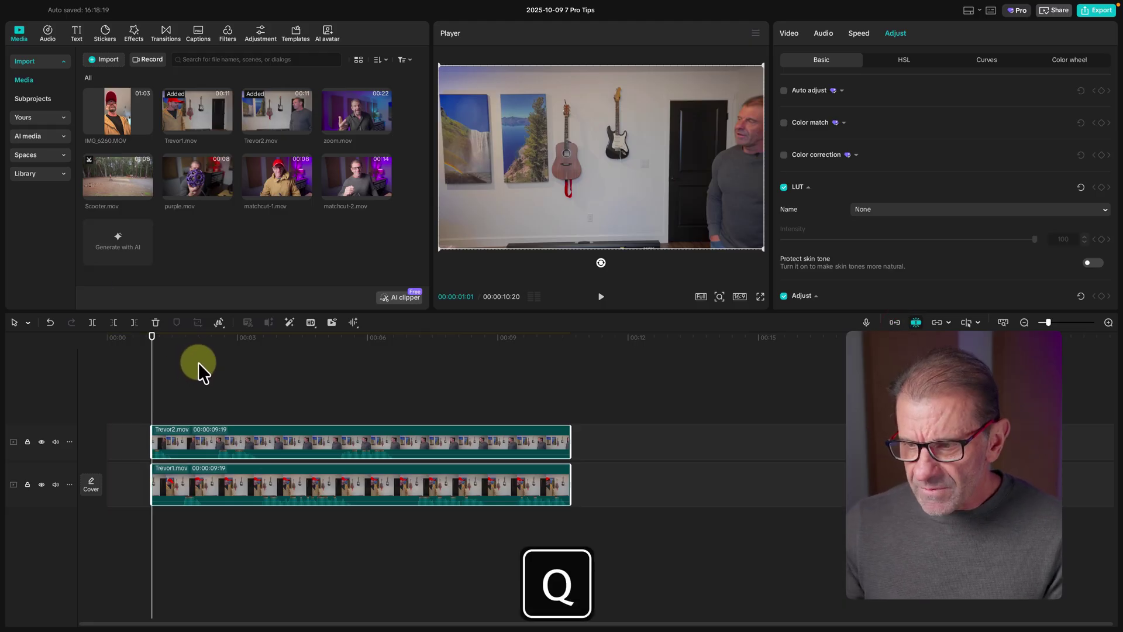
pyautogui.moveTo(268, 434); pyautogui.dragTo(197, 434)
pyautogui.moveTo(98, 337); pyautogui.dragTo(479, 397)
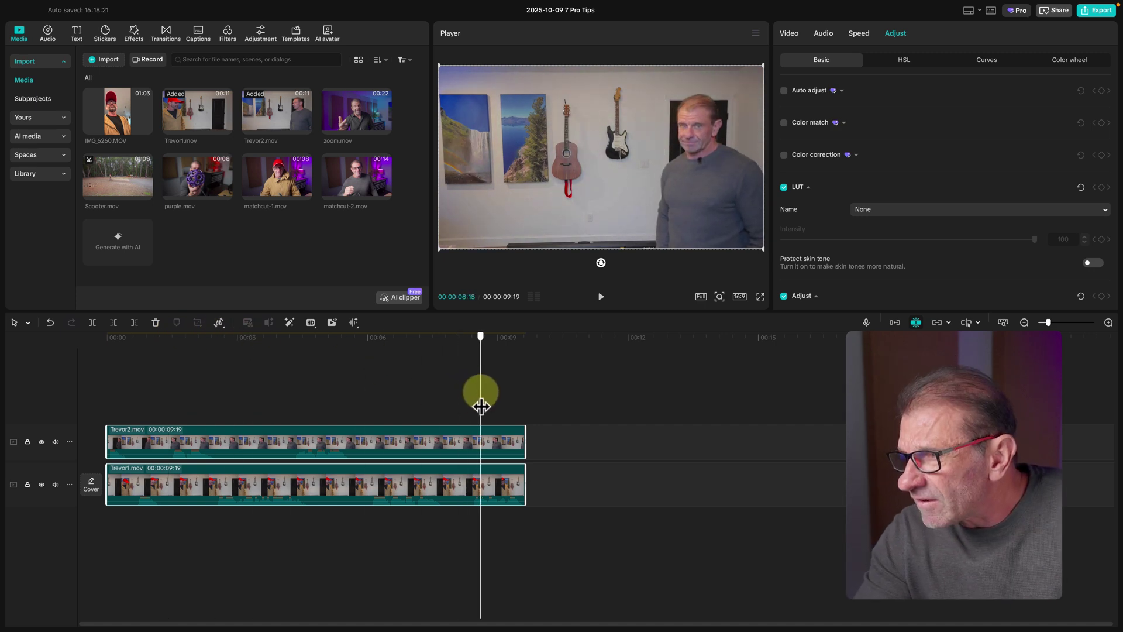
pyautogui.press('space')
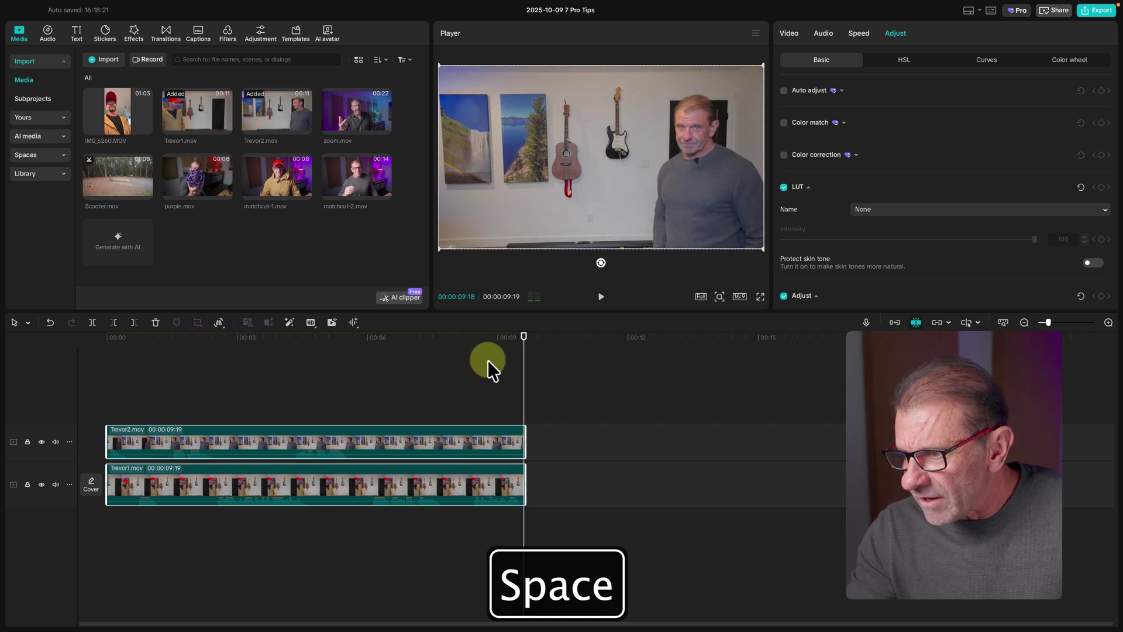
pyautogui.moveTo(482, 338); pyautogui.dragTo(263, 348)
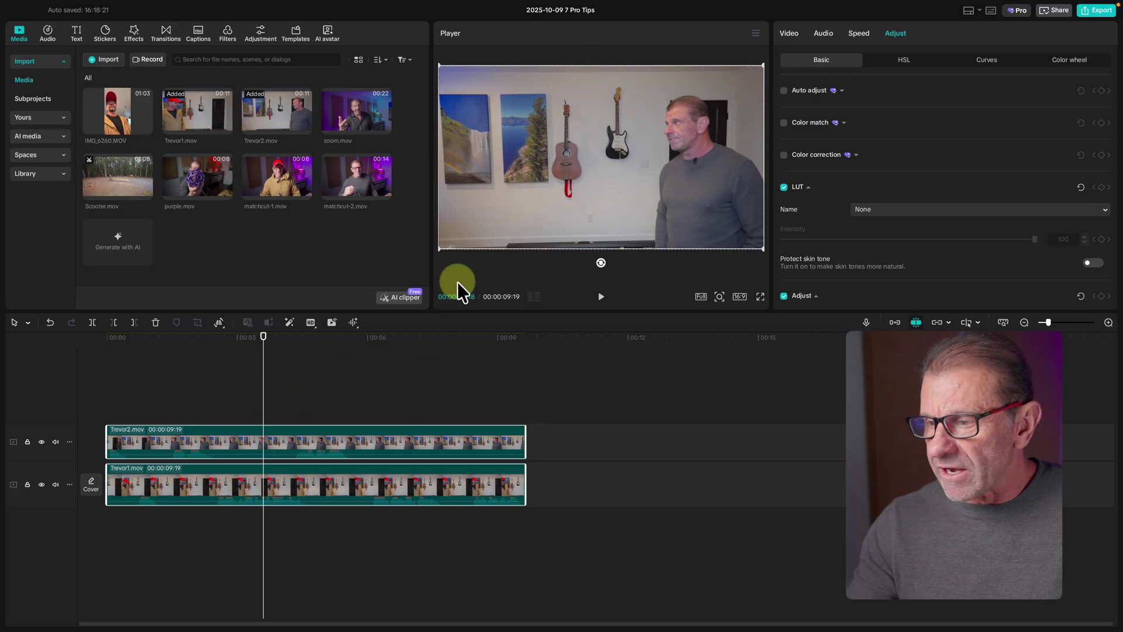
# Move the playhead about four seconds in, select the upper Trevor2 clip and find its Mask options
pyautogui.click(320, 559)
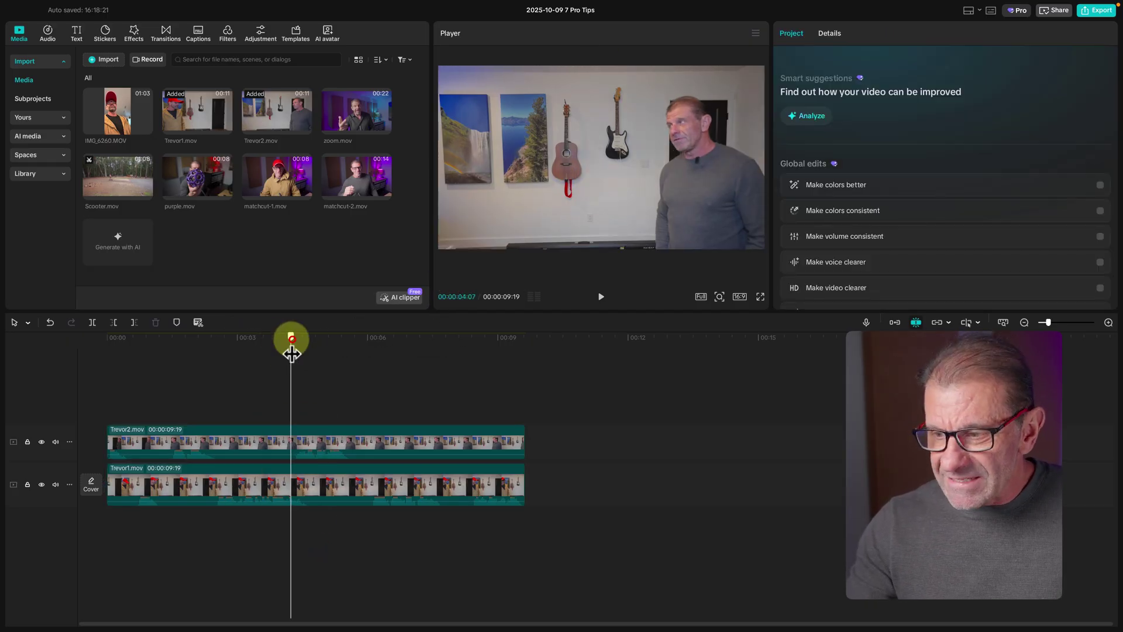
pyautogui.click(296, 442)
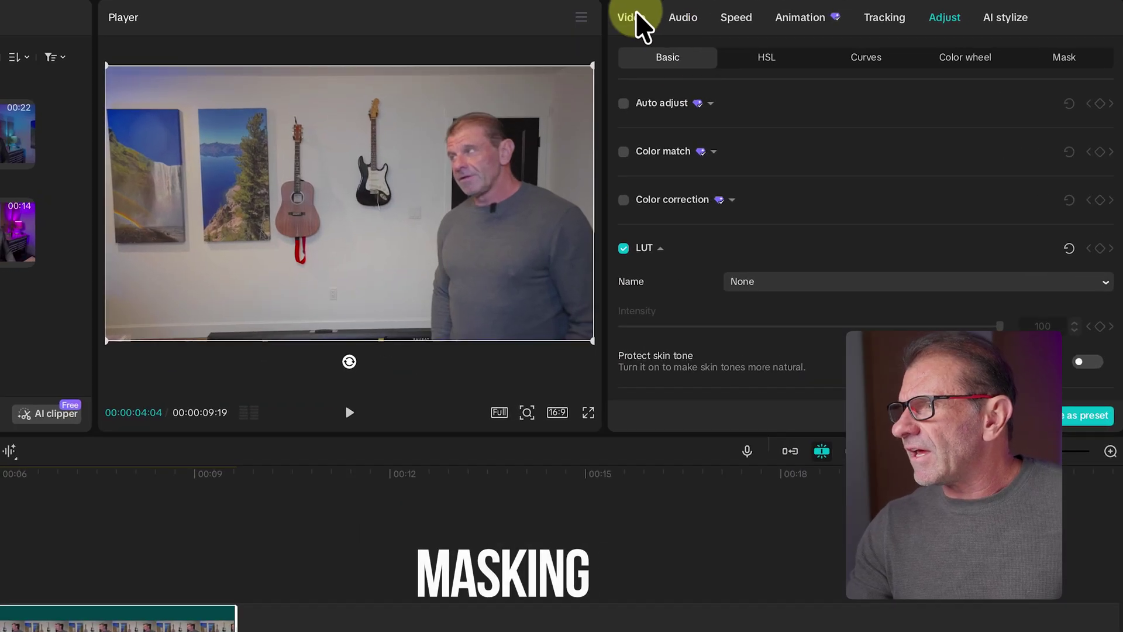
pyautogui.click(763, 30)
pyautogui.click(913, 56)
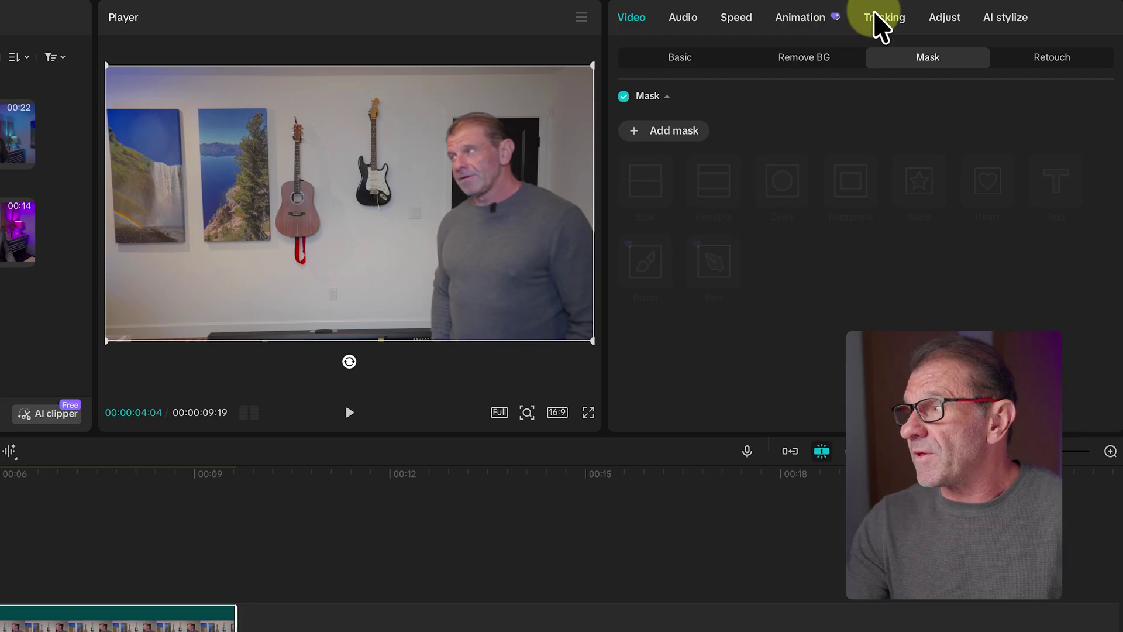
pyautogui.click(942, 26)
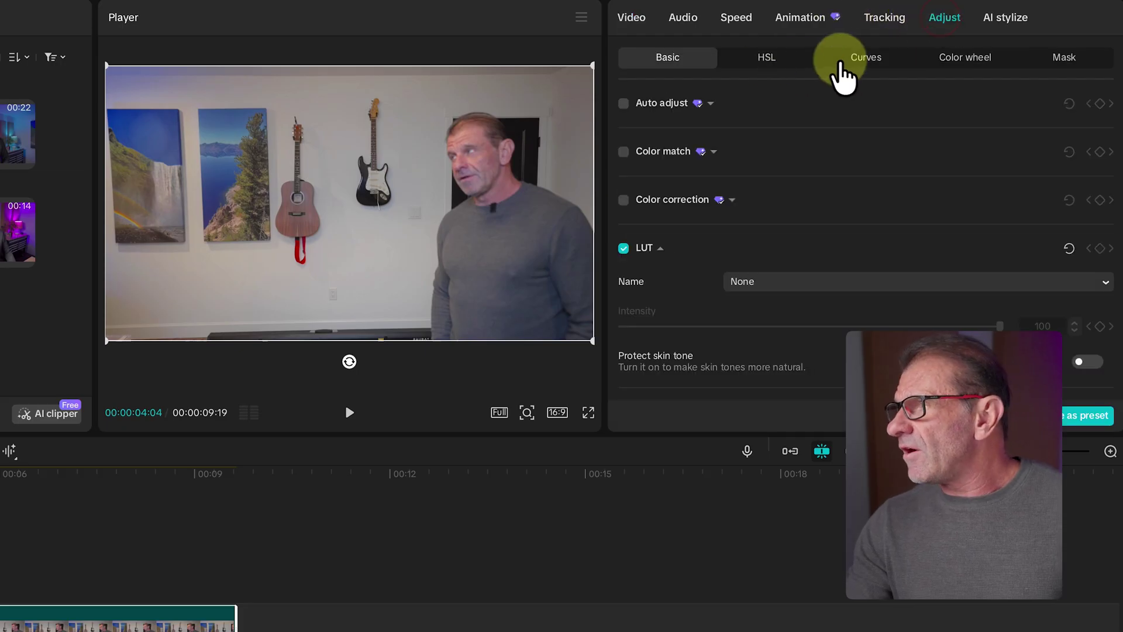
pyautogui.click(1064, 57)
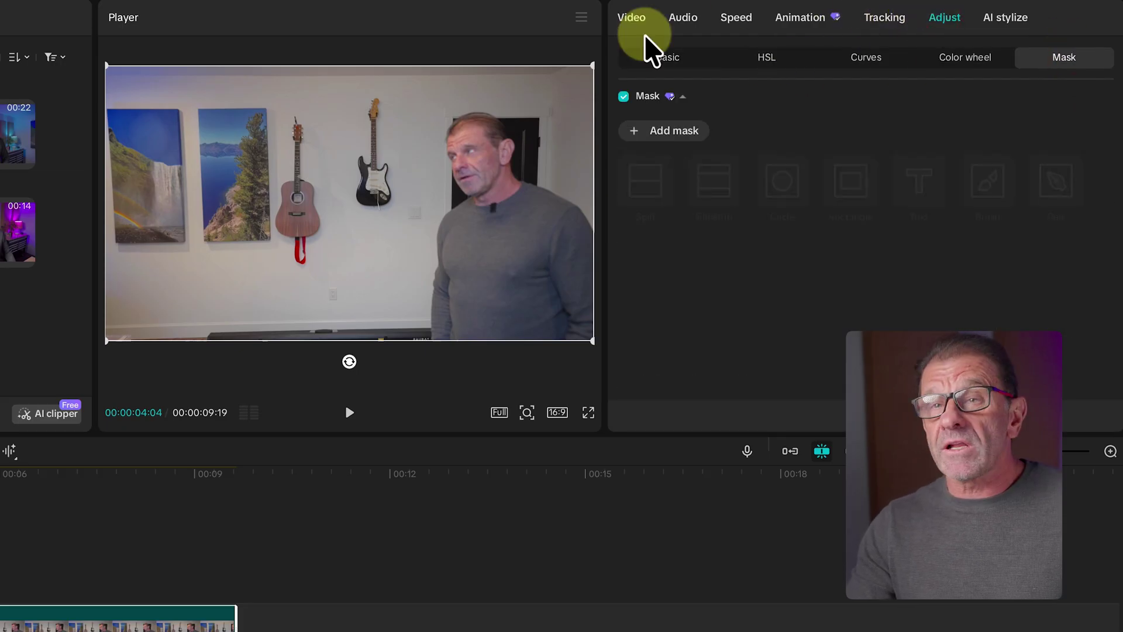
pyautogui.click(632, 20)
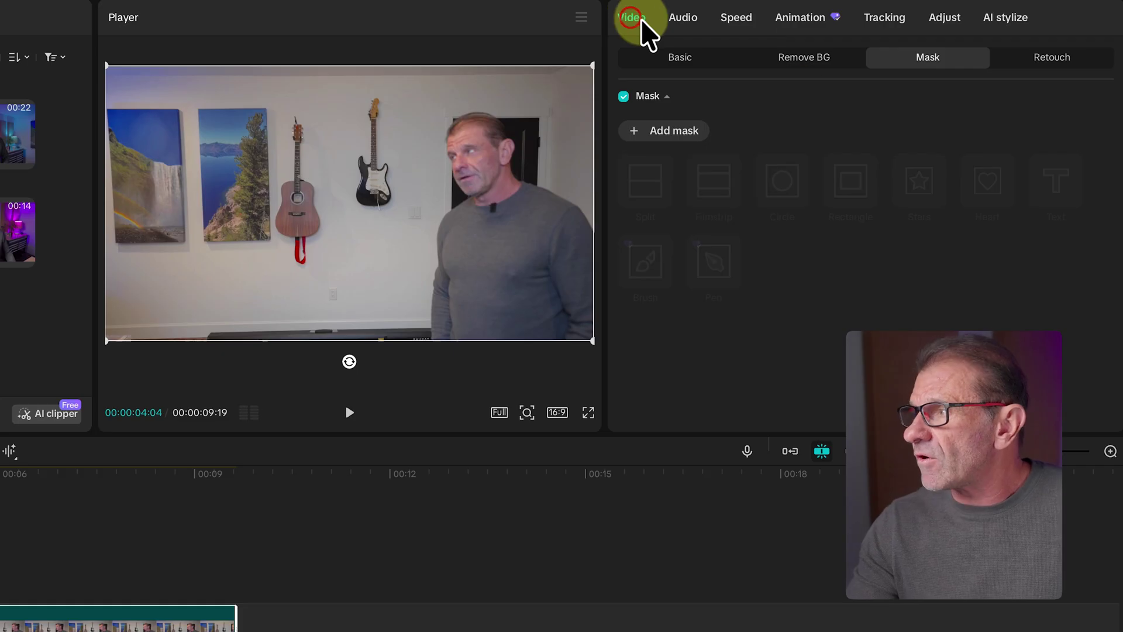
# Add a mask to Trevor2, try Circle, then place a Rectangle mask around the man in grey
pyautogui.click(673, 134)
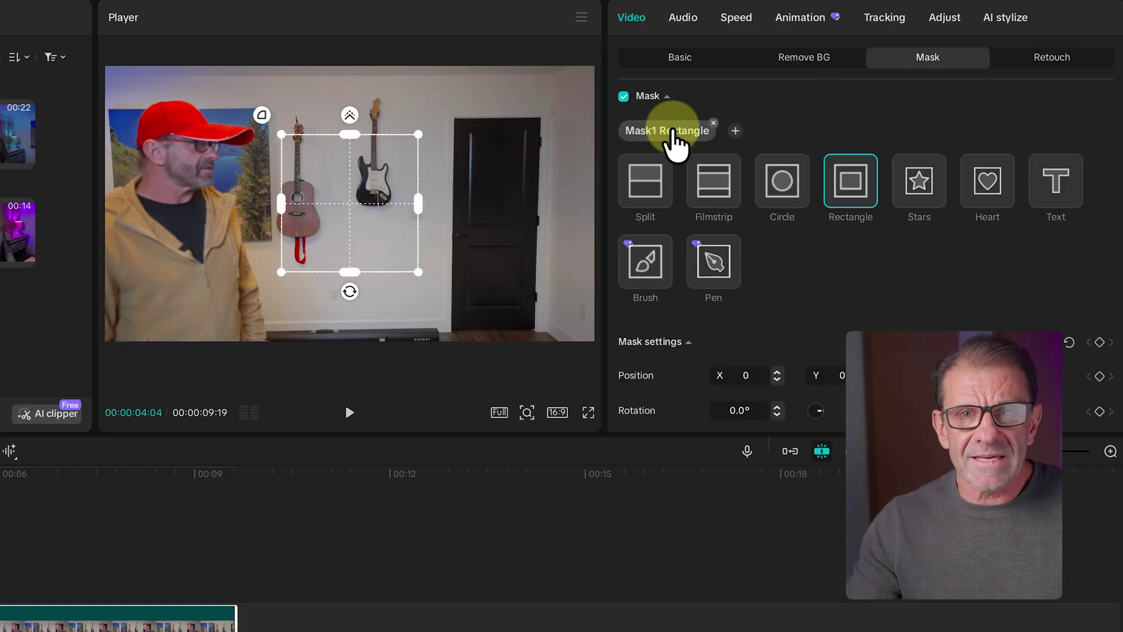
pyautogui.click(782, 183)
pyautogui.moveTo(333, 216); pyautogui.dragTo(626, 187)
pyautogui.click(845, 187)
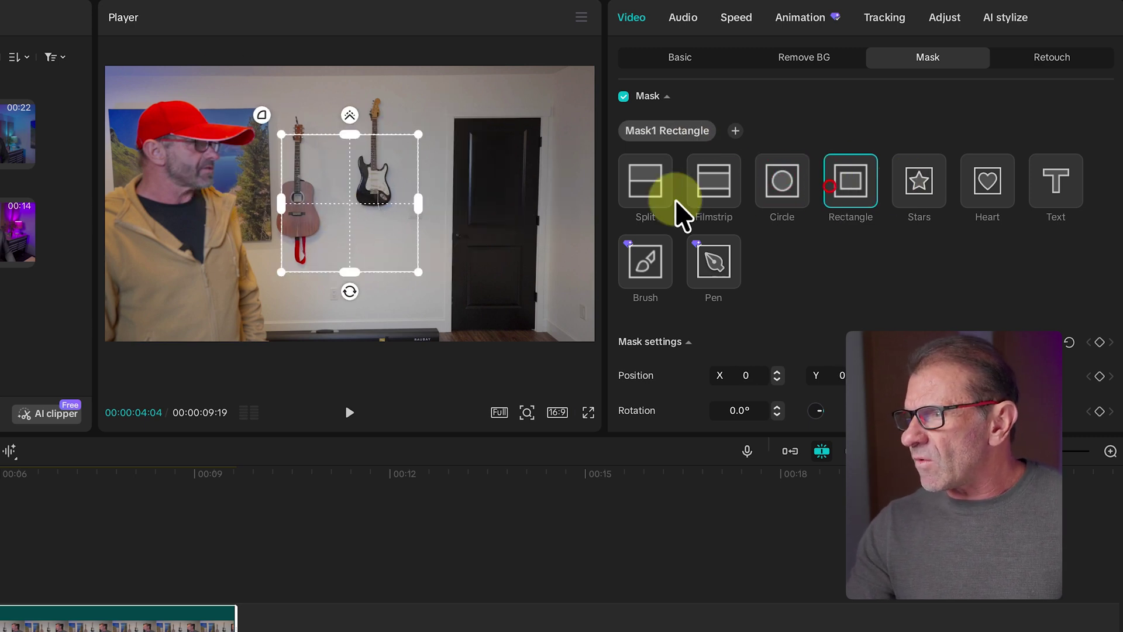
pyautogui.moveTo(383, 178); pyautogui.dragTo(525, 150)
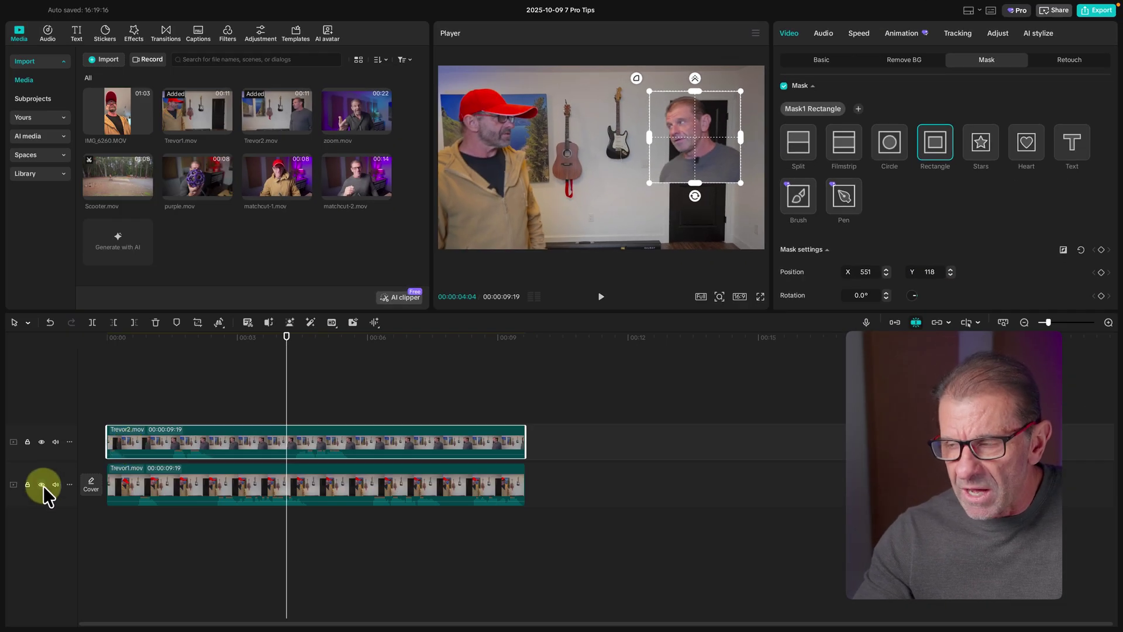
# With Trevor1 hidden, switch the Trevor2 mask to Split rotated 90° as a vertical divide, then unhide Trevor1
pyautogui.click(41, 484)
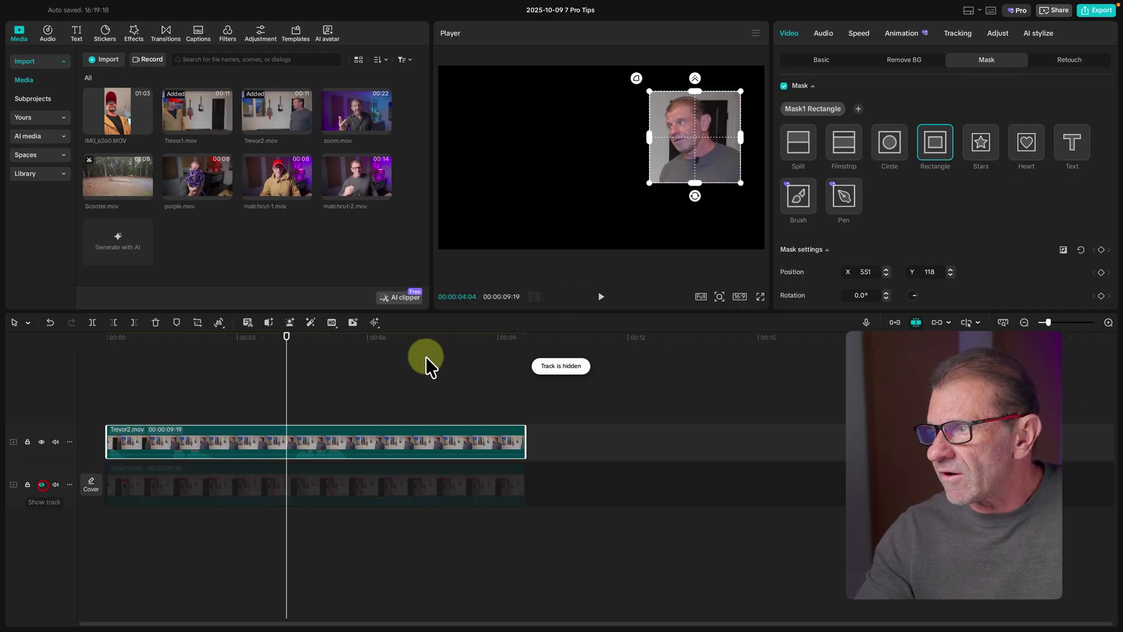
pyautogui.moveTo(727, 156)
pyautogui.mouseDown()
pyautogui.moveTo(714, 146)
pyautogui.moveTo(659, 165)
pyautogui.moveTo(725, 148)
pyautogui.mouseUp()
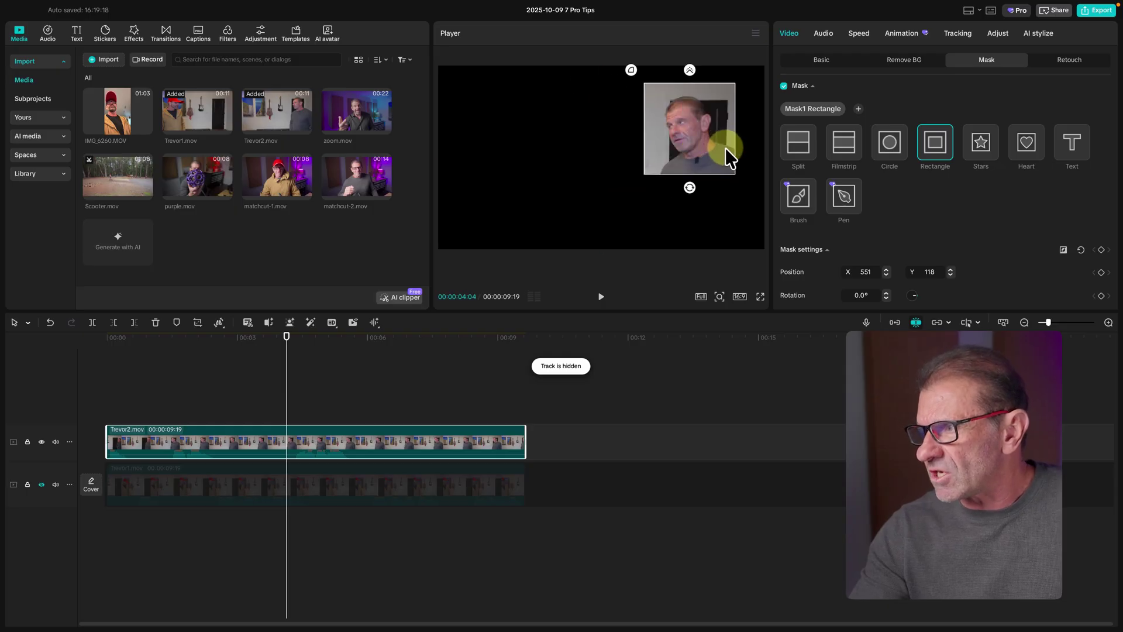
pyautogui.click(1072, 142)
pyautogui.click(842, 143)
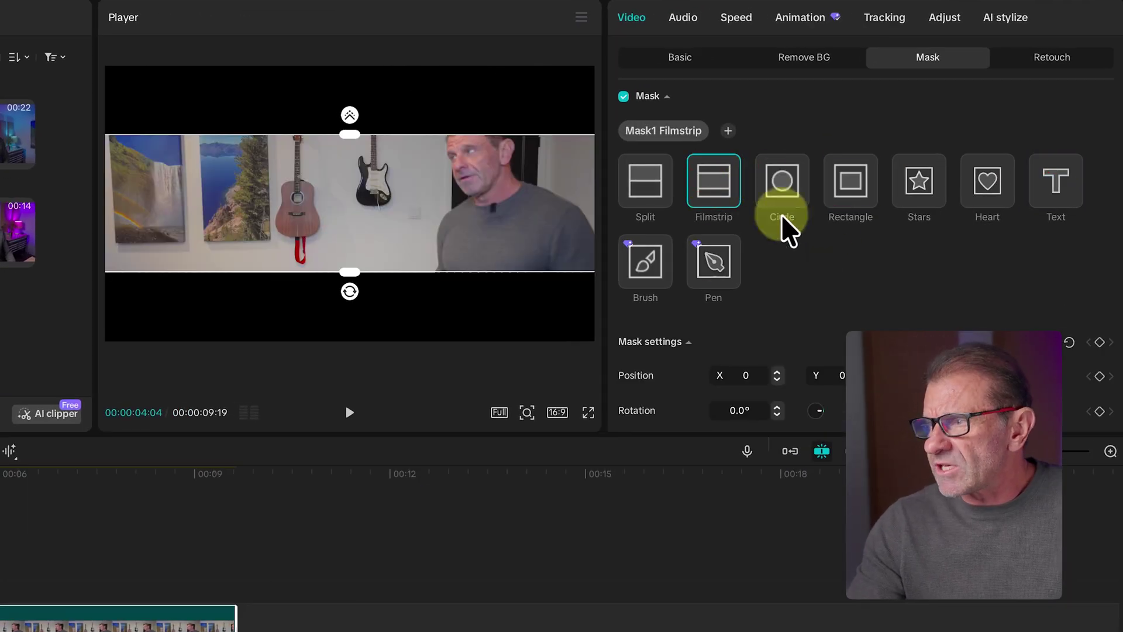
pyautogui.click(667, 186)
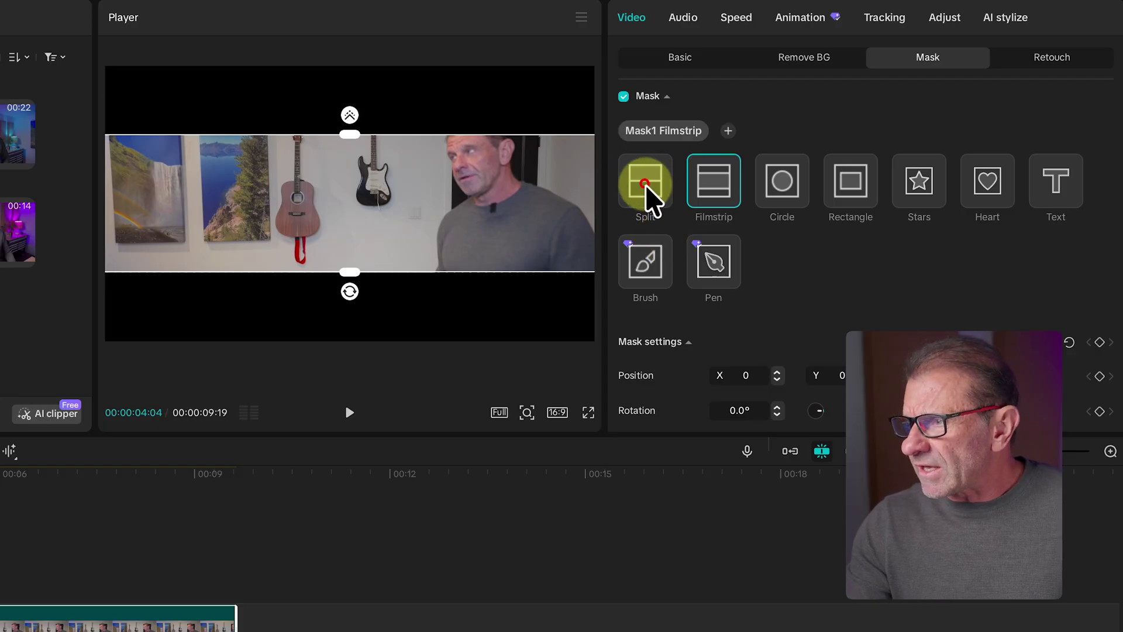
pyautogui.click(349, 223)
pyautogui.moveTo(351, 224); pyautogui.dragTo(283, 206)
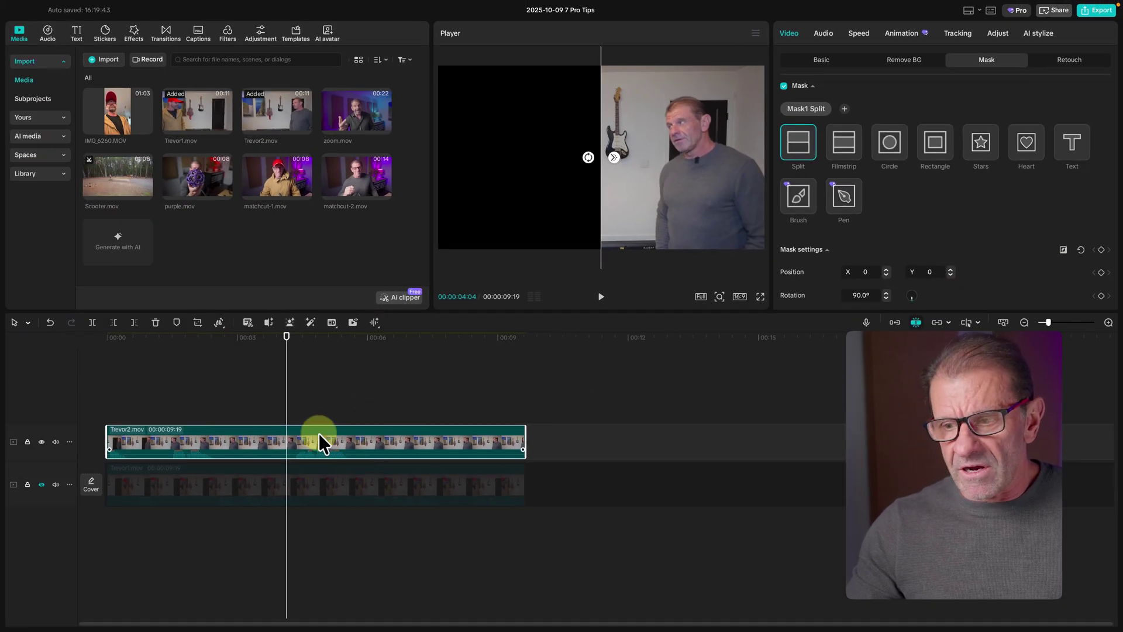
pyautogui.click(41, 484)
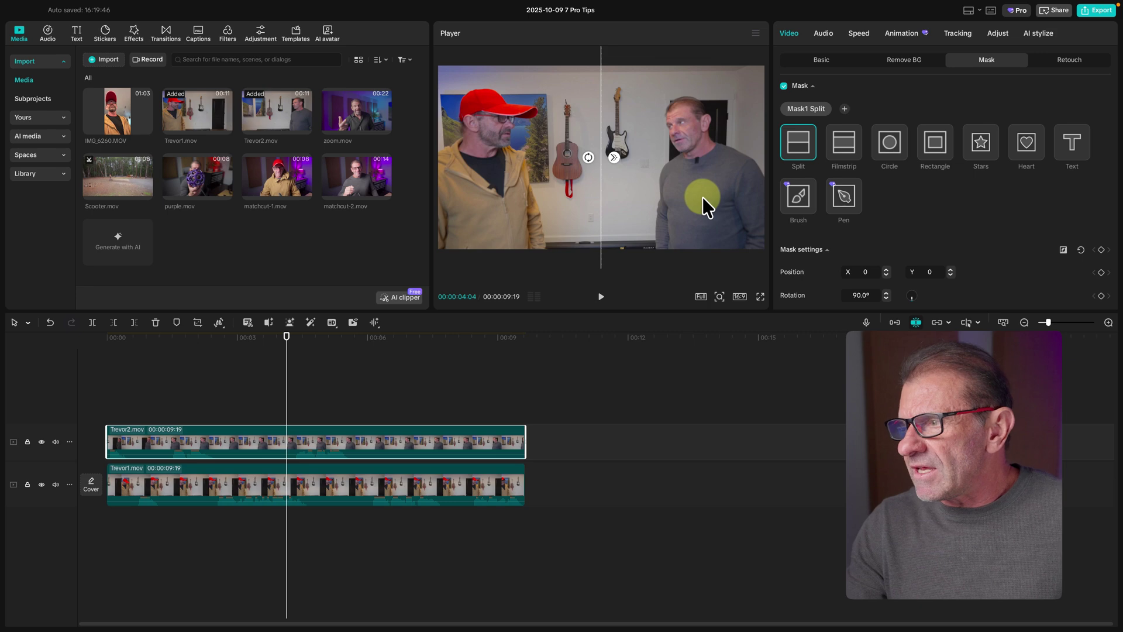
# Feather the split mask's edge, toggle the Trevor1 track off and on to check the blend, then deselect
pyautogui.moveTo(614, 157); pyautogui.dragTo(627, 156)
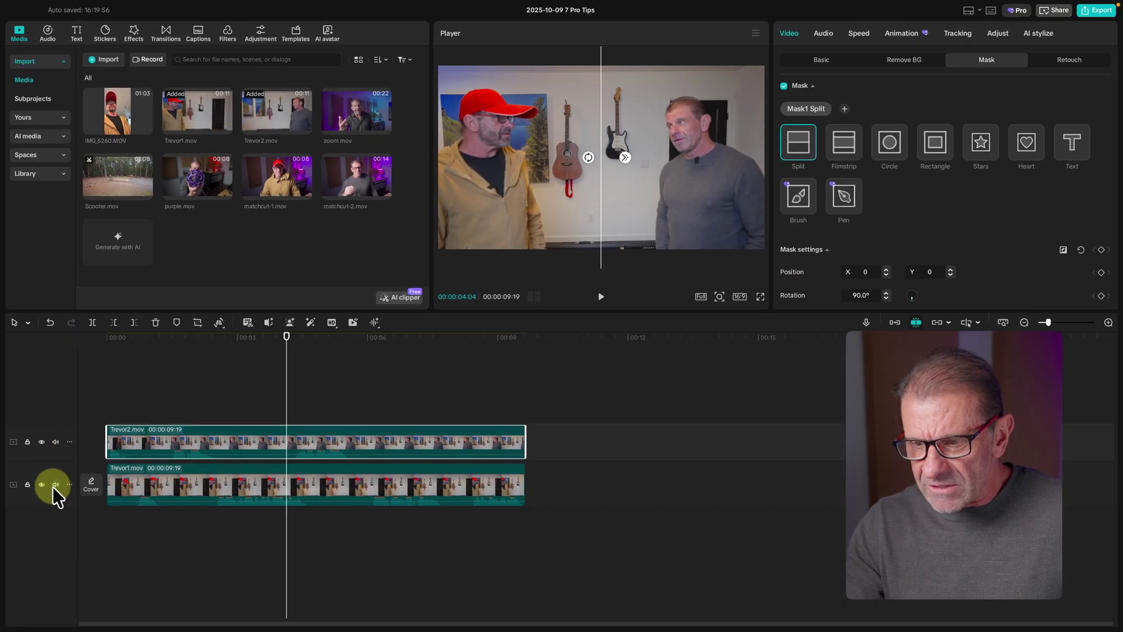
pyautogui.click(41, 484)
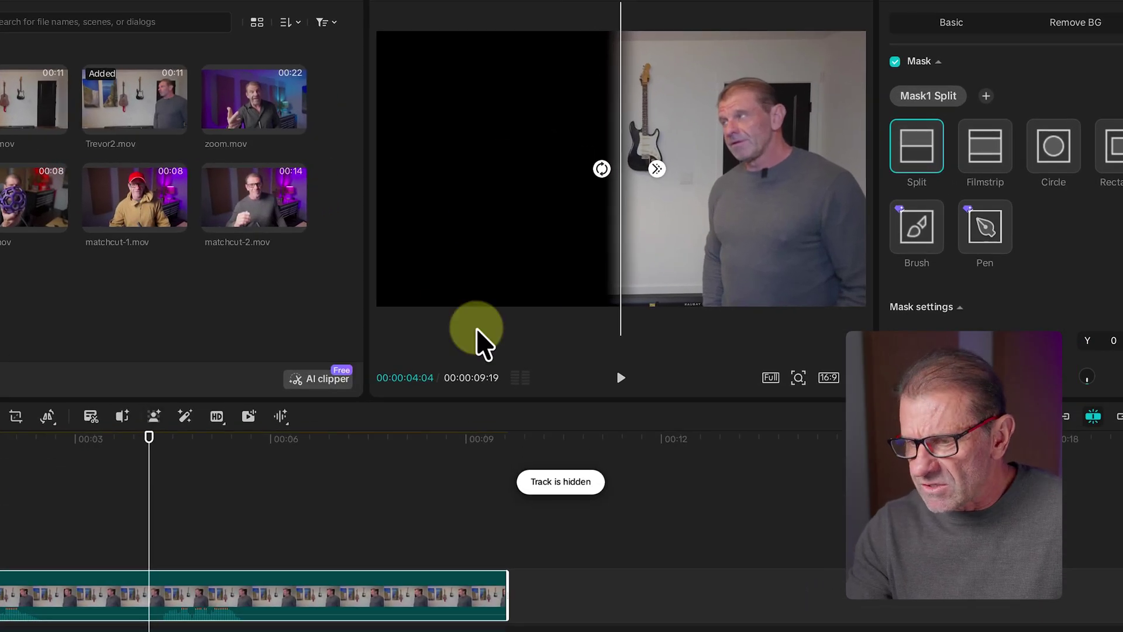
pyautogui.click(45, 464)
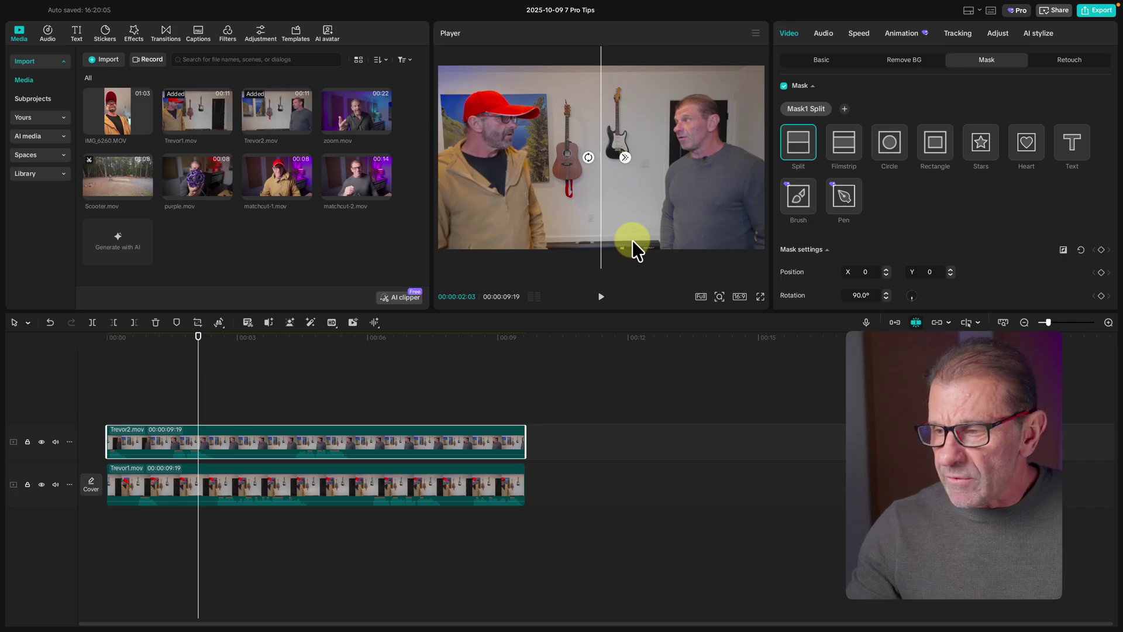
pyautogui.click(182, 380)
pyautogui.moveTo(194, 337); pyautogui.dragTo(34, 350)
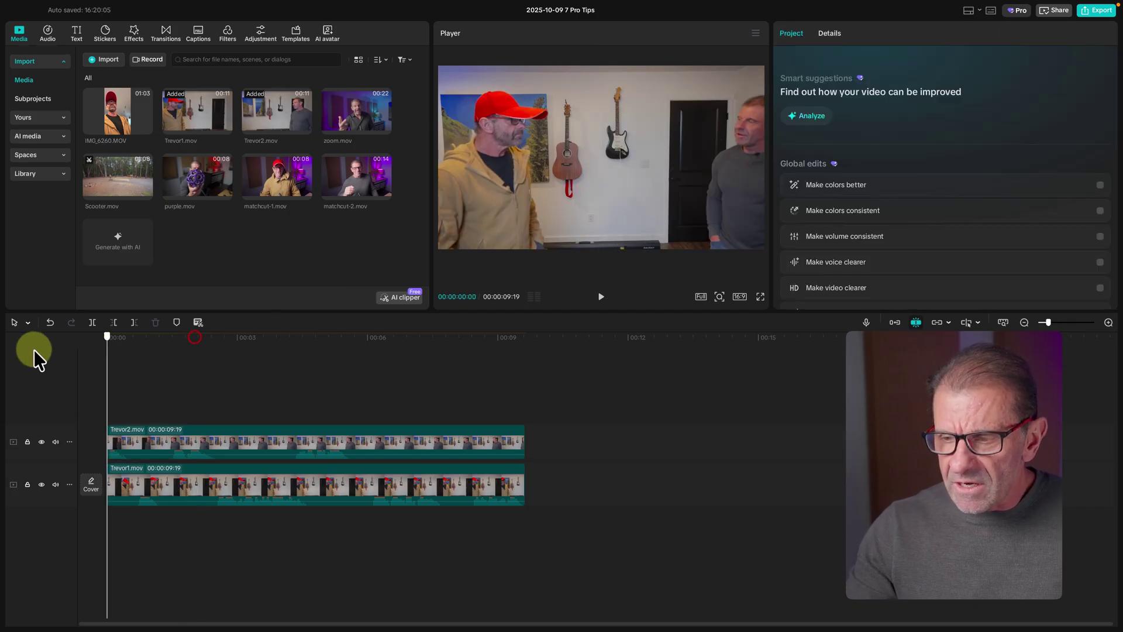
pyautogui.press('space')
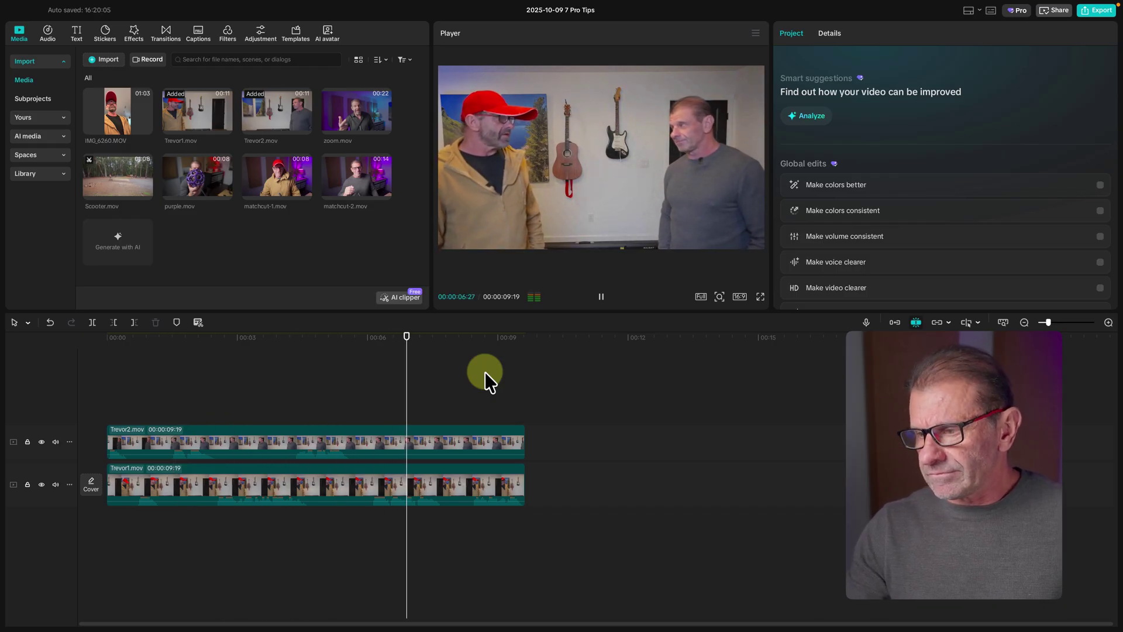
pyautogui.press('space')
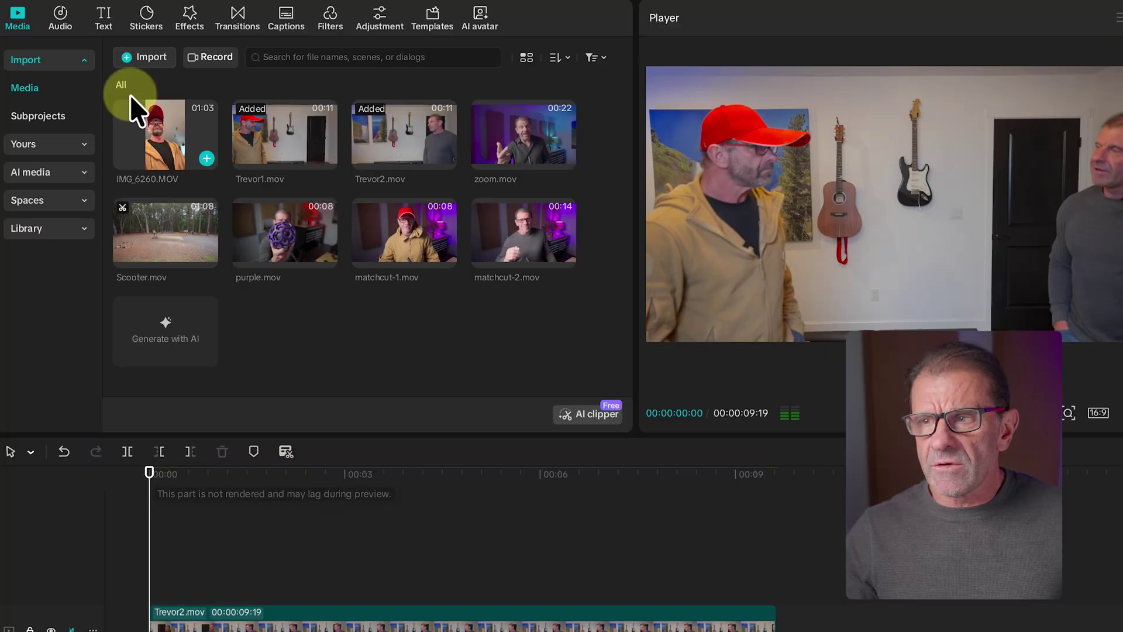
# Search effects for CINEMA and place the Cinema effect above the clips, stretched to the 9:19 end
pyautogui.click(187, 23)
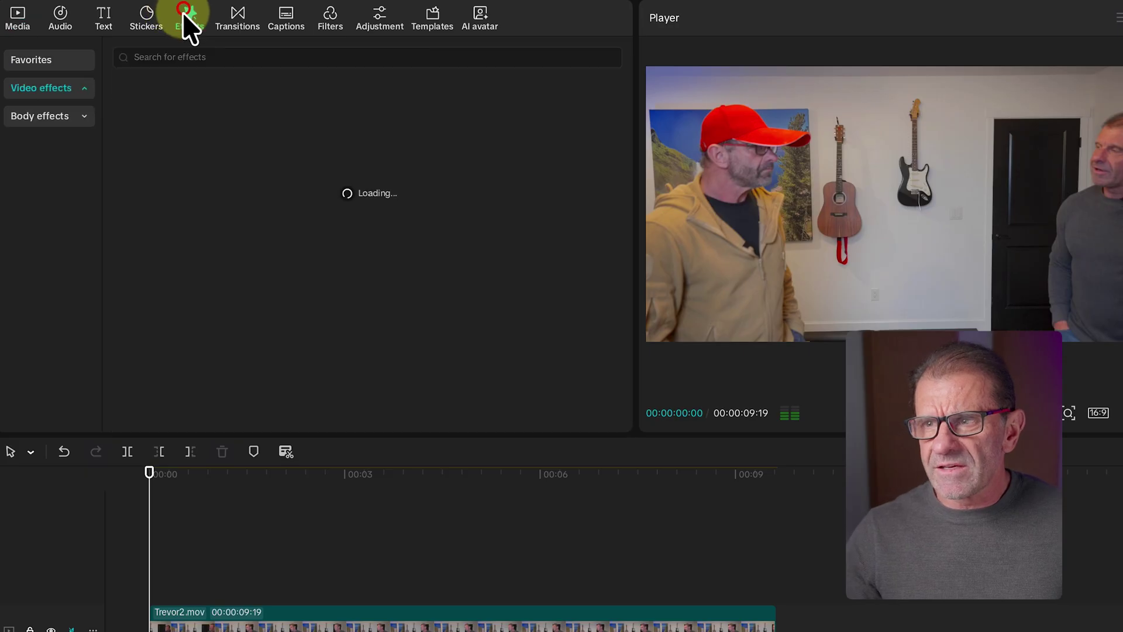
pyautogui.click(175, 57)
pyautogui.write('CINEMA')
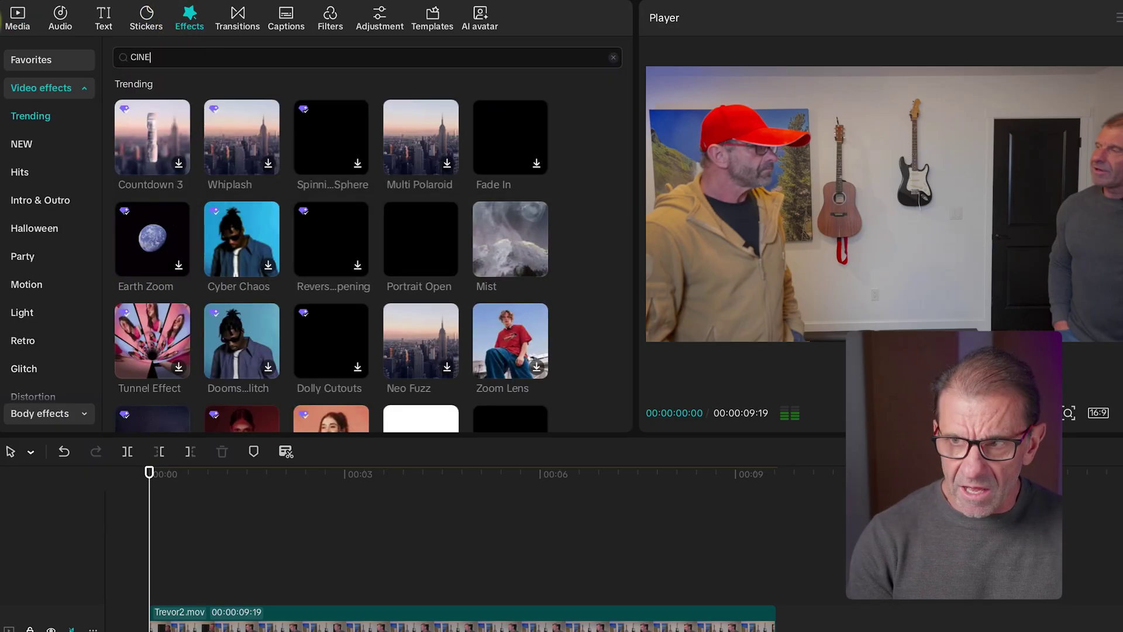
pyautogui.press('Return')
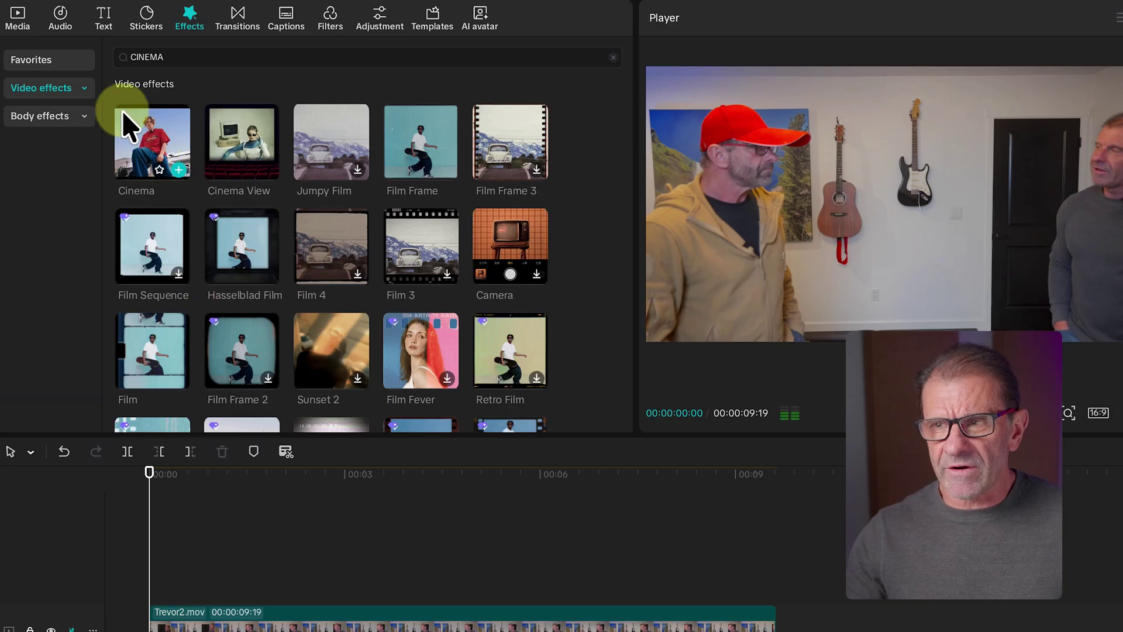
pyautogui.moveTo(121, 111); pyautogui.dragTo(160, 590)
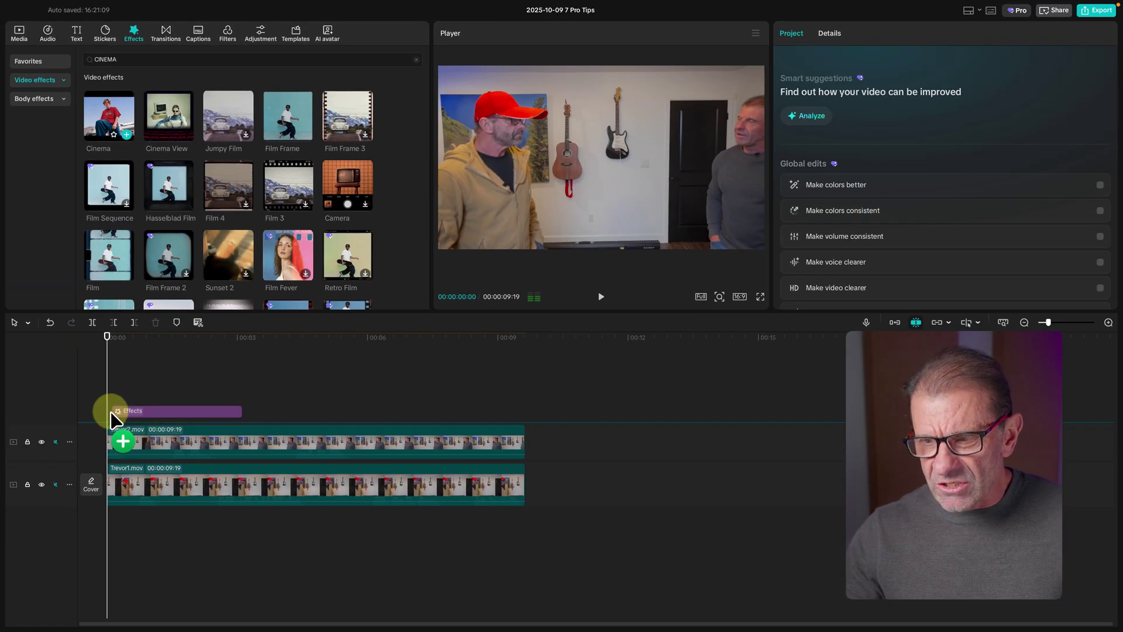
pyautogui.moveTo(156, 416); pyautogui.dragTo(156, 416)
pyautogui.moveTo(238, 413); pyautogui.dragTo(525, 414)
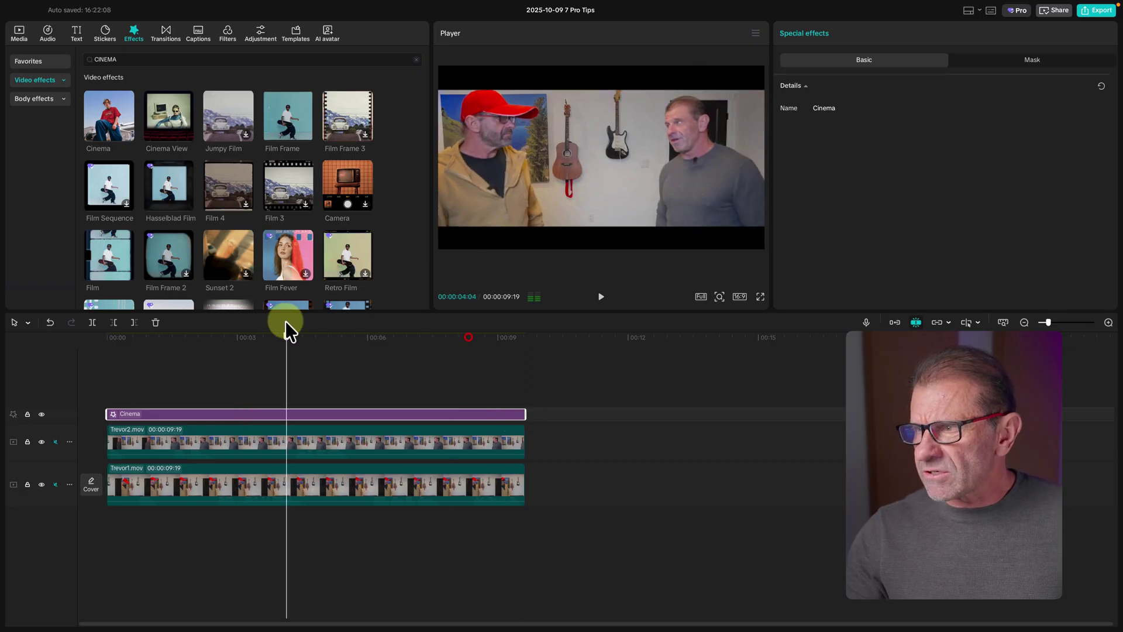
pyautogui.press('space')
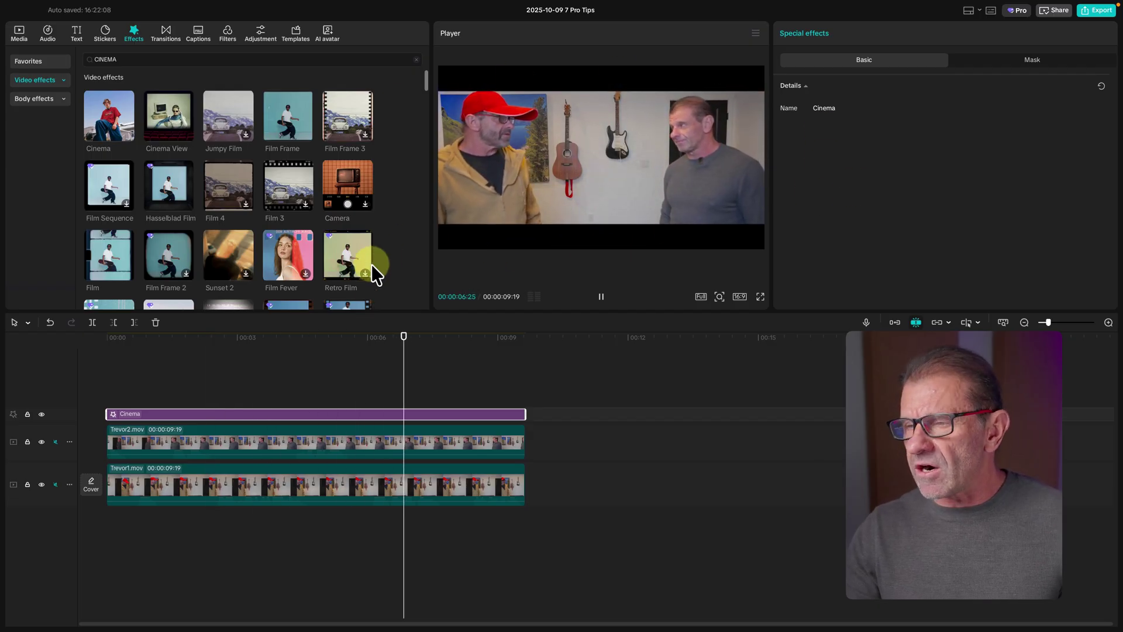
pyautogui.press('space')
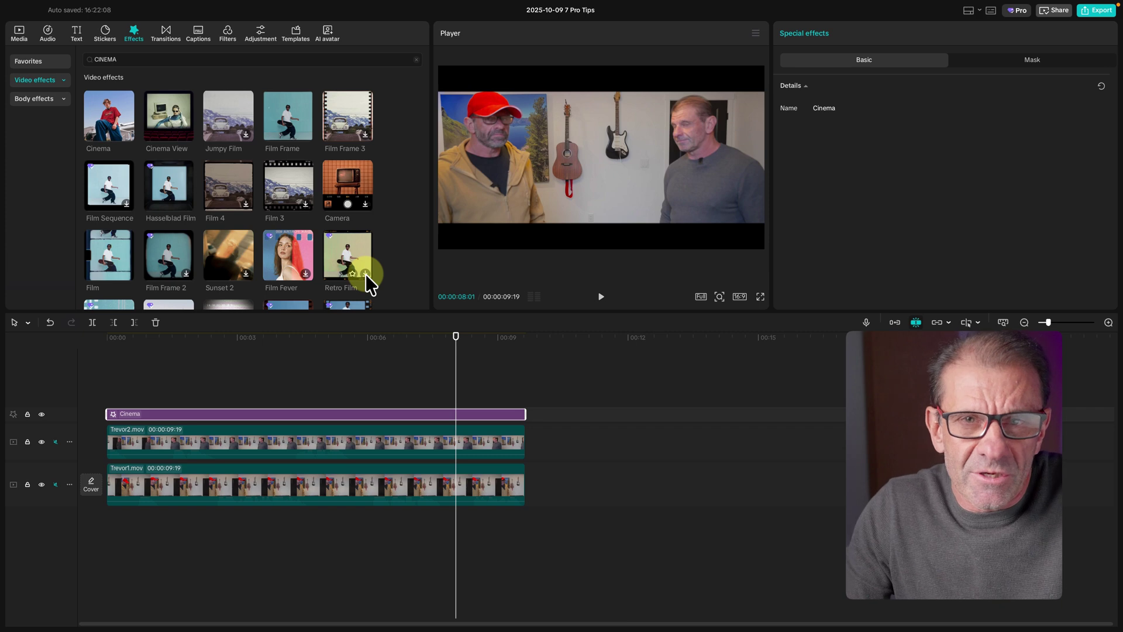